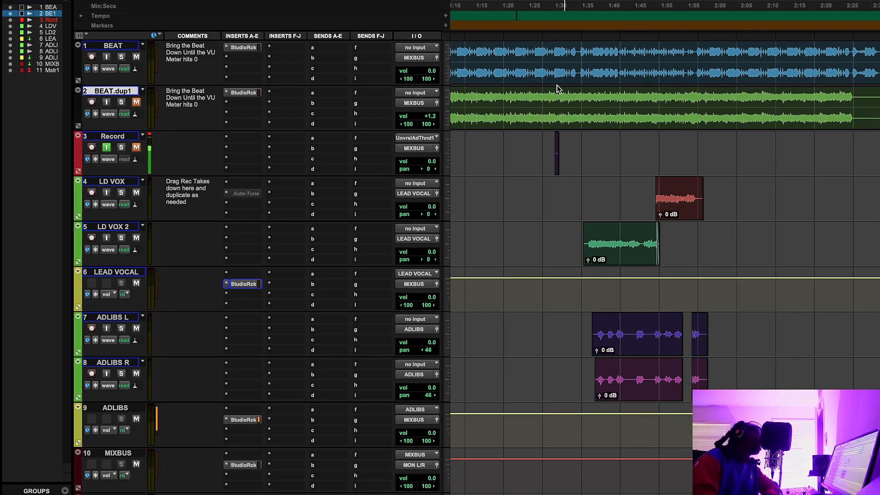
Step: Play back the mix from about 1:32 through the vocal and ad-lib clips, and stop after the last clip
click(574, 5)
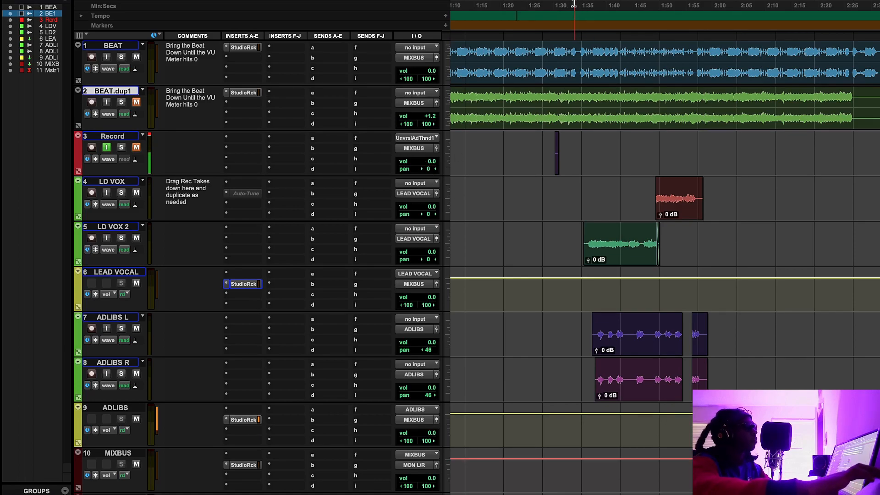
key(space)
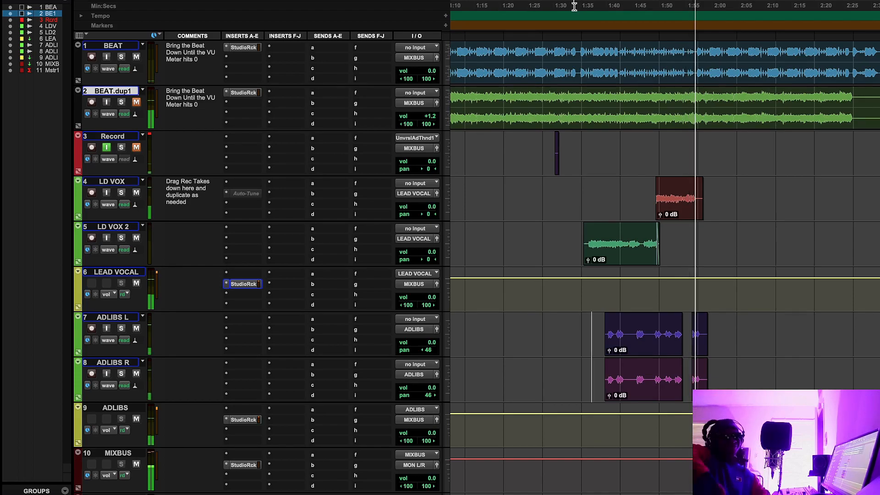
key(space)
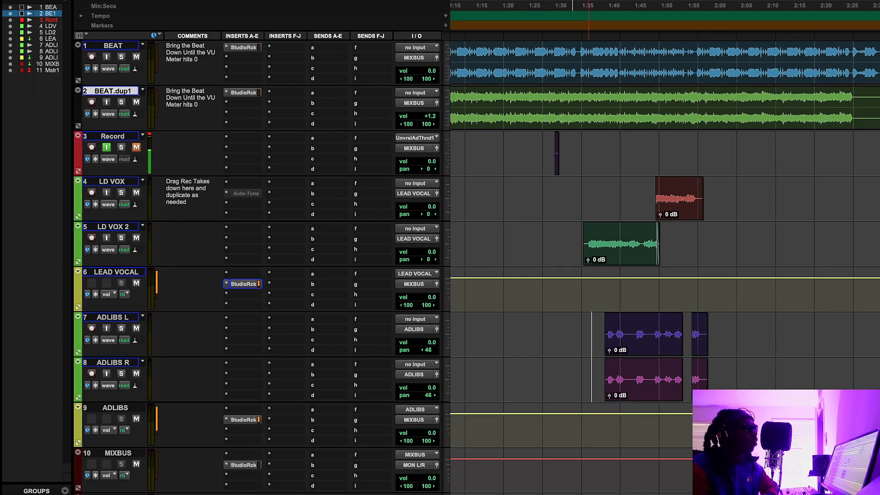
Step: Replay the vocal section and lower the LEAD VOCAL track's volume to -0.7
key(space)
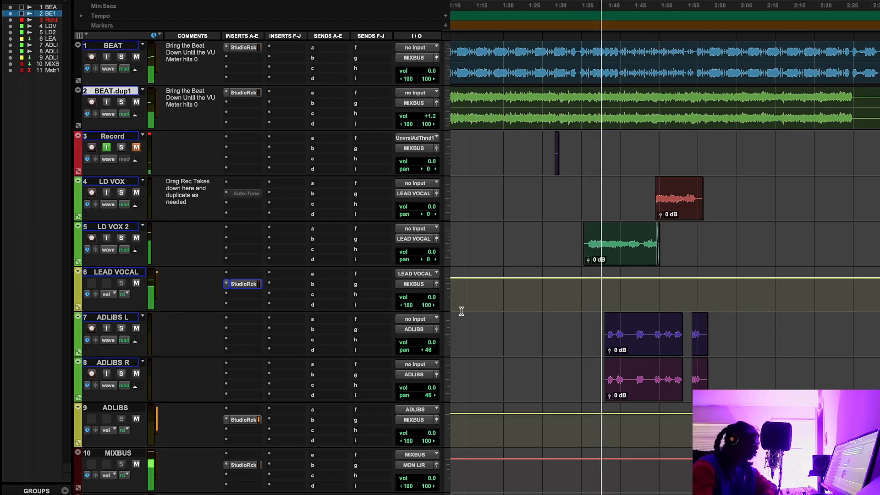
drag(426, 293, 427, 298)
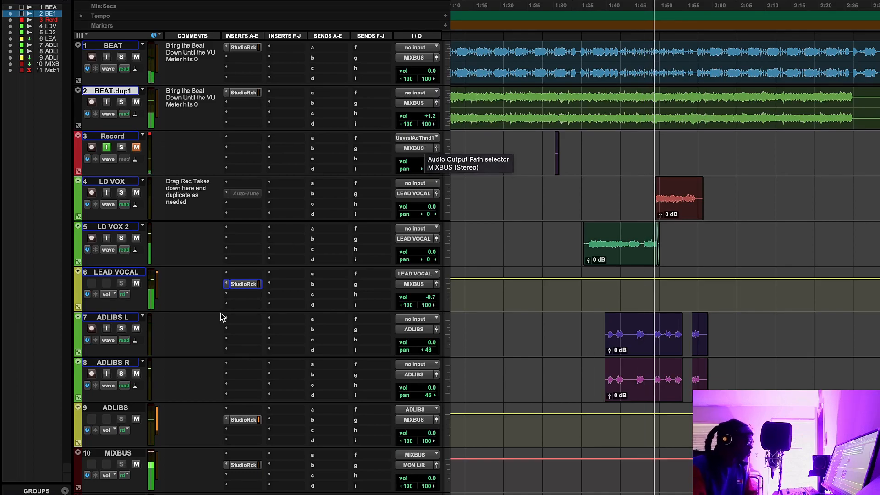
Step: Mute the ADLIBS L, ADLIBS R and ADLIBS tracks and stop playback
click(136, 328)
click(136, 374)
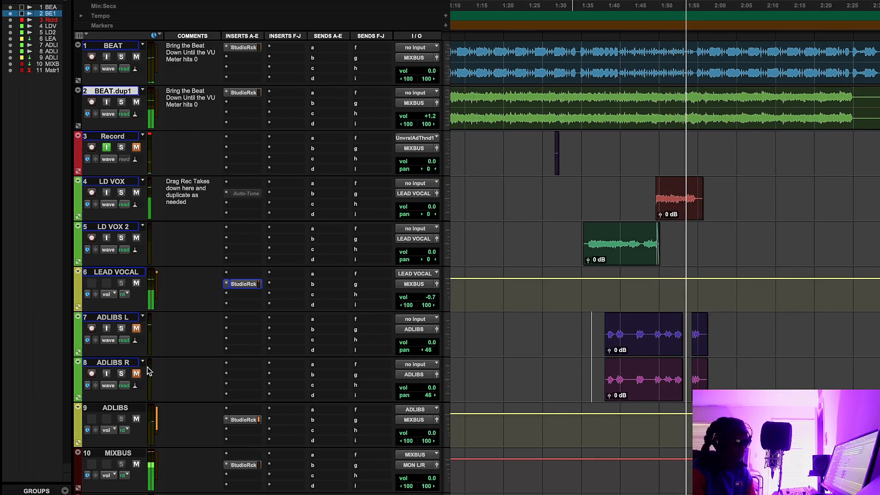
click(592, 390)
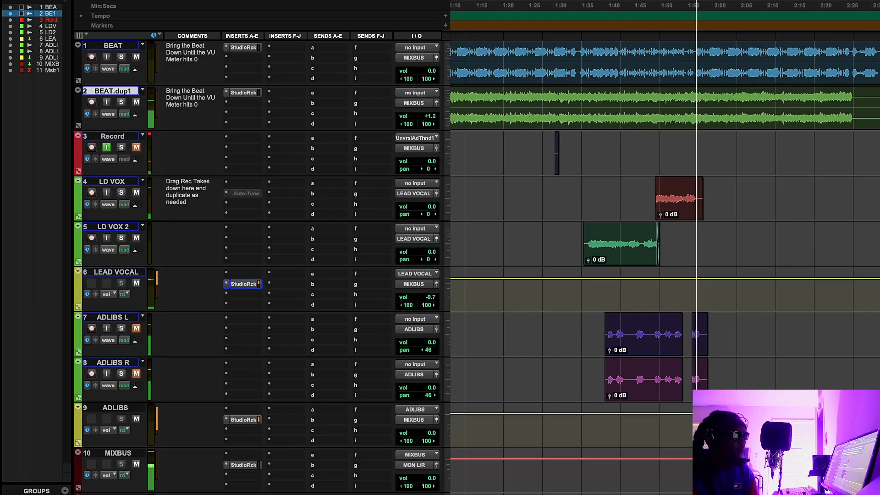
key(space)
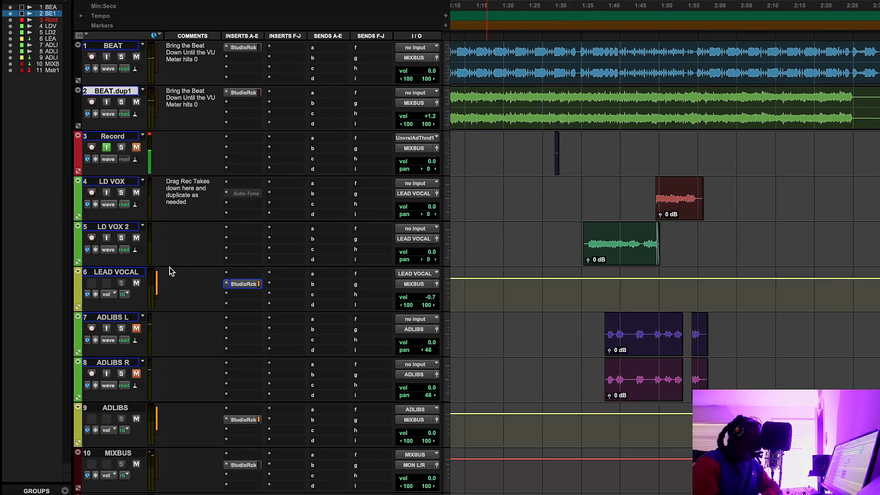
click(137, 329)
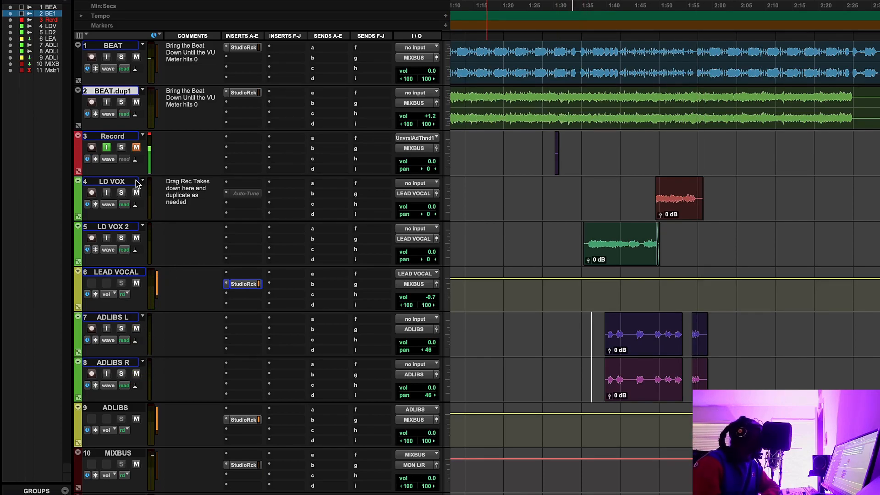
click(137, 419)
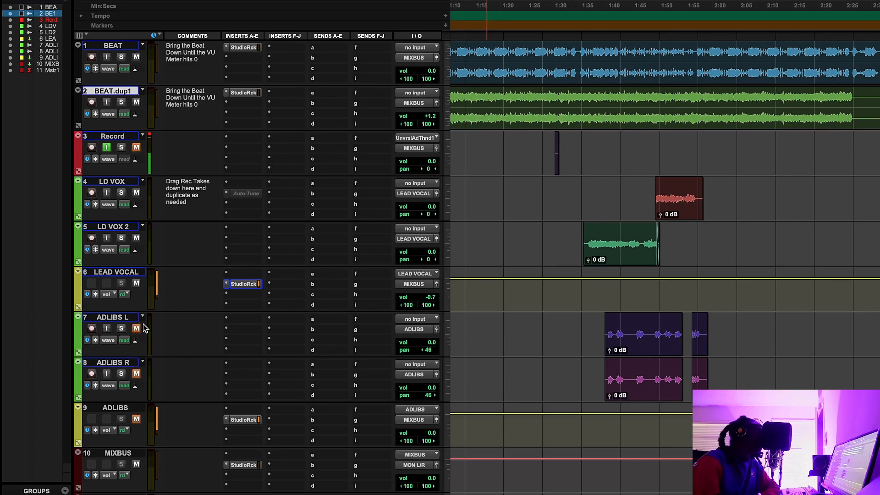
Step: Open the StudioRack insert on LEAD VOCAL and select the timeline range from about 1:35 to 1:56 for playback
click(244, 284)
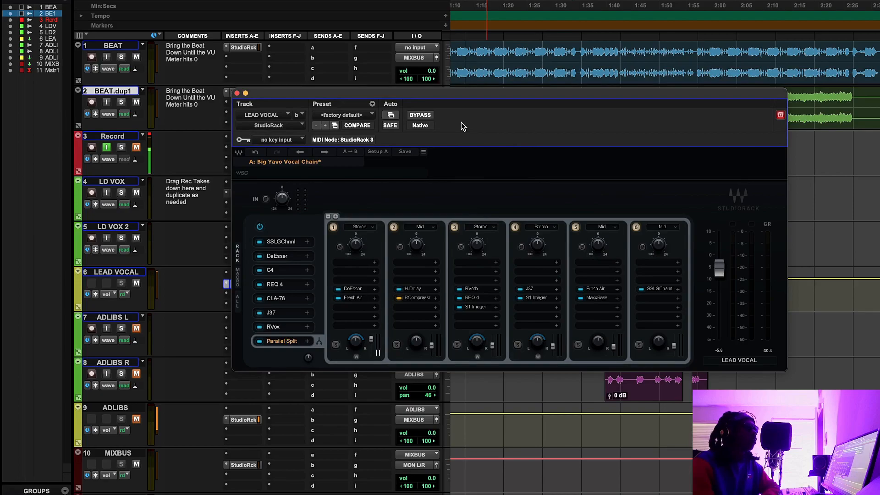
drag(535, 91, 528, 204)
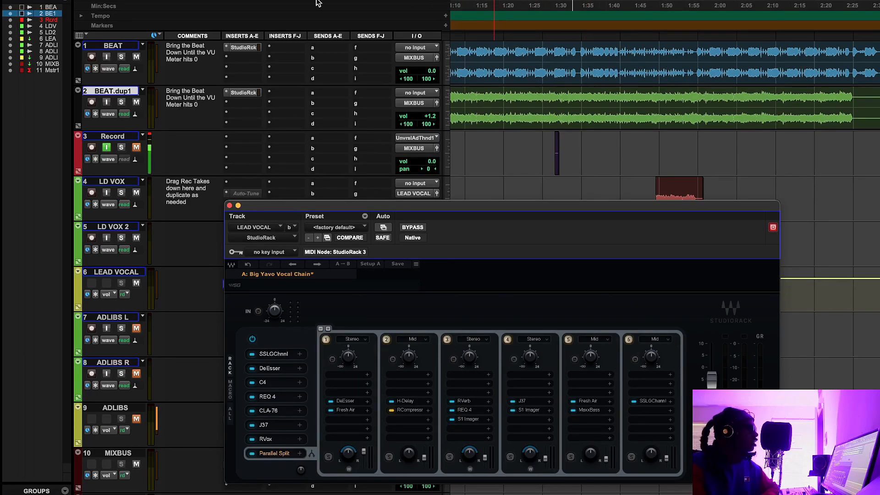
click(367, 53)
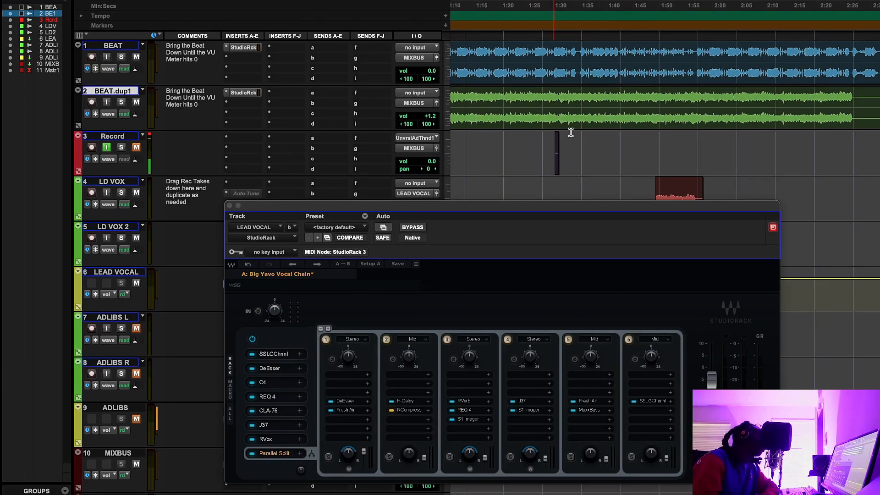
drag(592, 219, 591, 287)
click(555, 209)
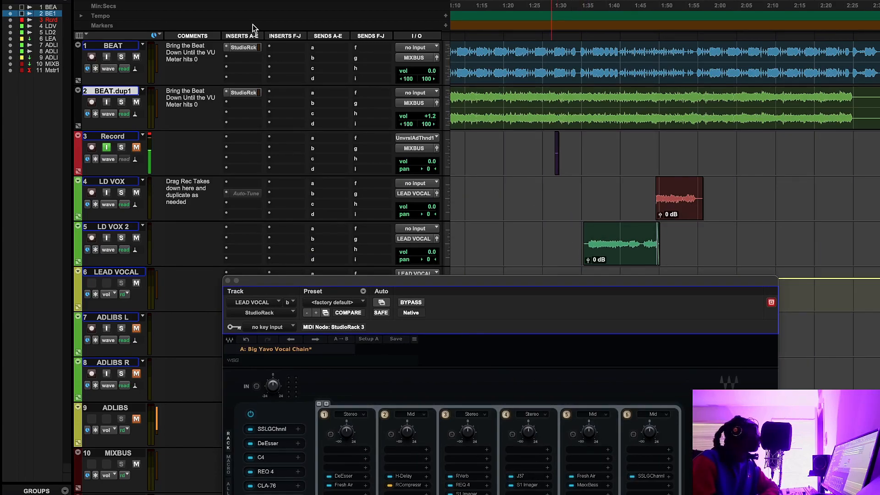
drag(582, 7, 694, 34)
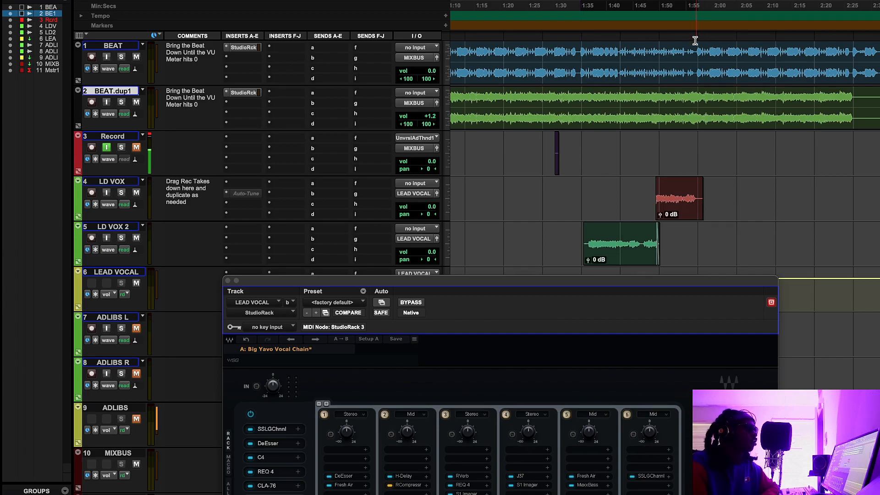
drag(563, 289, 530, 156)
click(573, 104)
key(super+shift+p)
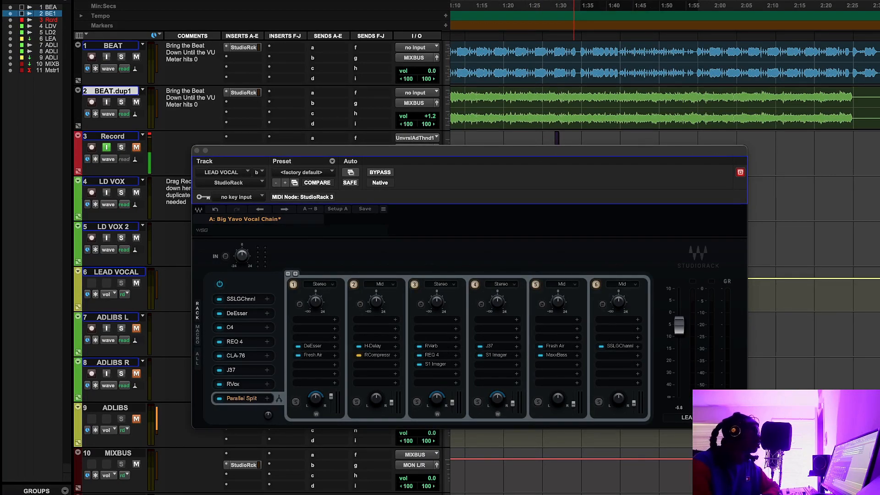
Step: Audition the selection with LEAD VOCAL's StudioRack bypassed and its volume at +3.6, reset the volume to 0.0 and re-enable the rack
key(space)
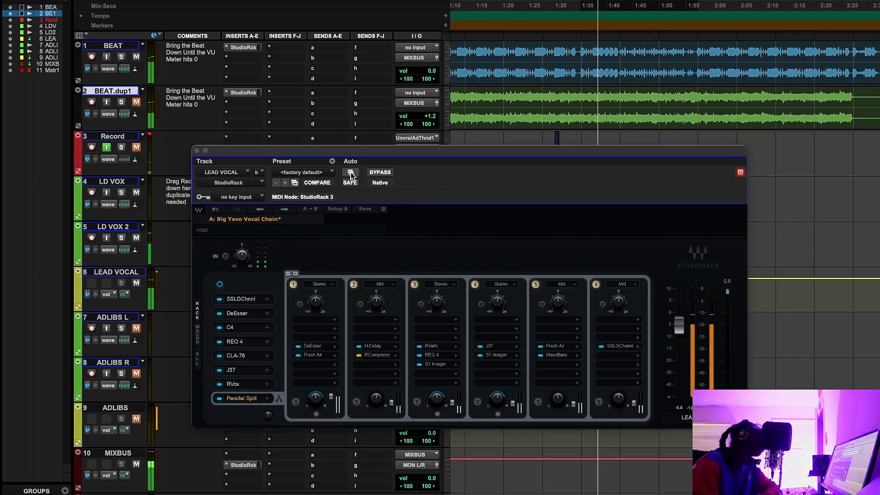
drag(402, 153, 390, 2)
click(370, 20)
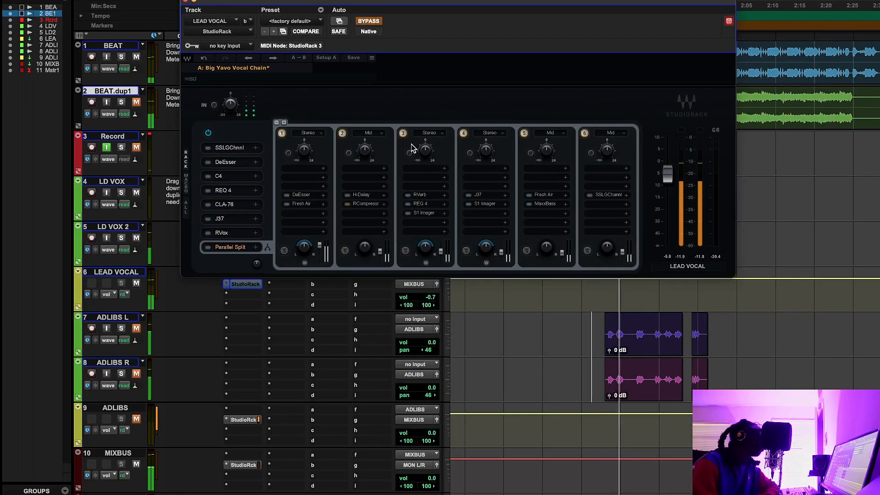
drag(423, 302, 423, 295)
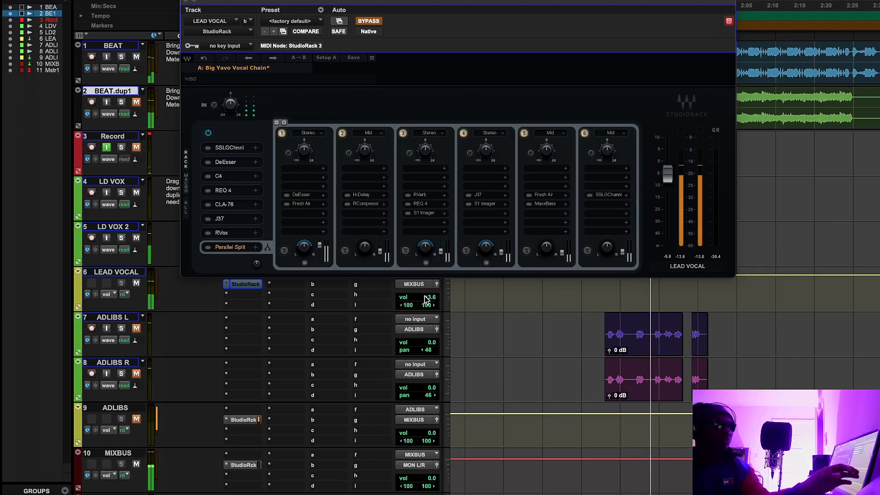
alt+click(425, 302)
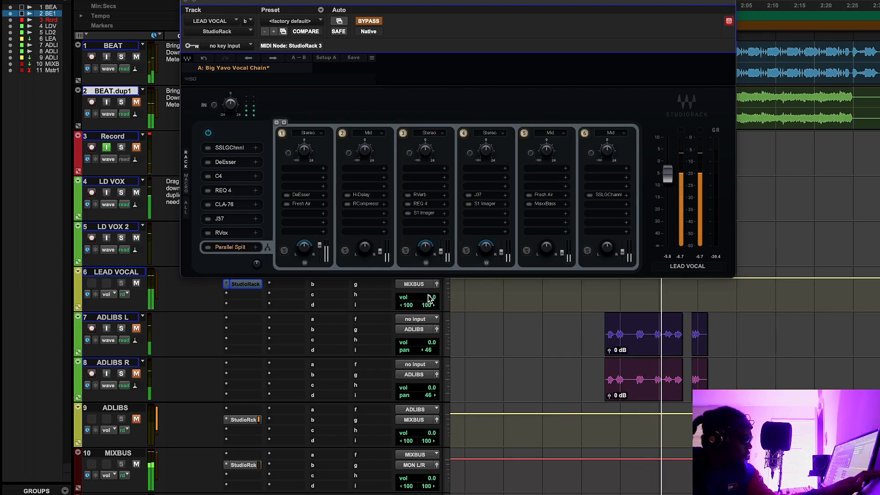
click(367, 16)
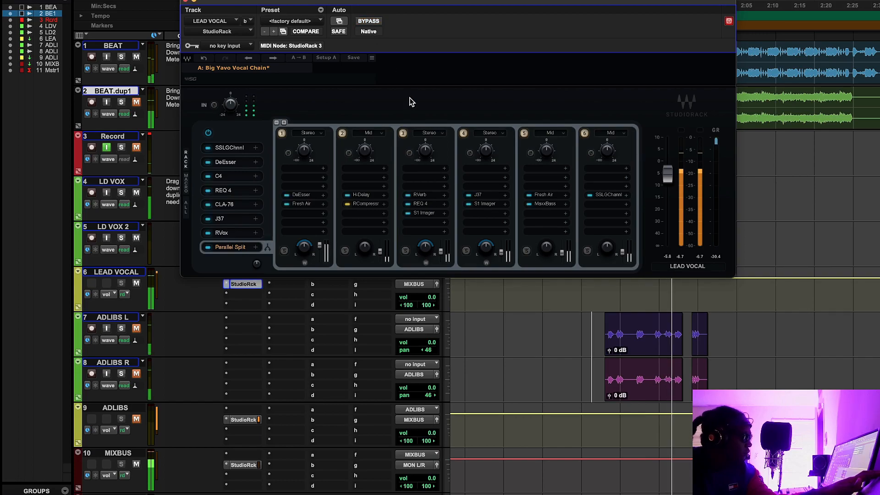
Step: Compare the bypassed rack again with LEAD VOCAL at +4.8, return the volume to 0.0, reactivate the rack and stop playback
drag(475, 3, 540, 155)
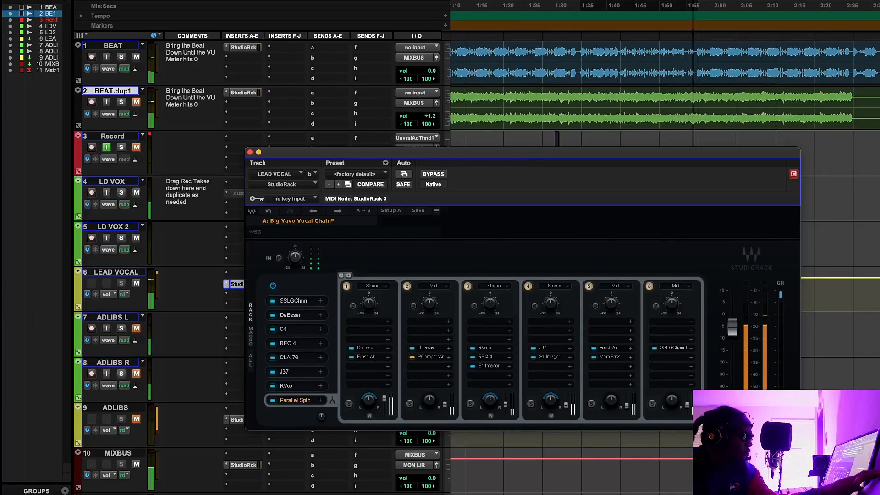
click(579, 104)
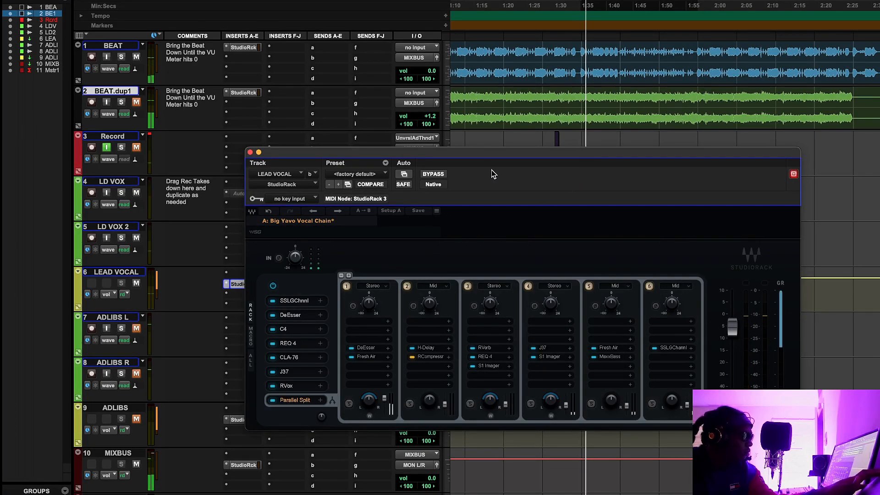
drag(502, 162, 467, 22)
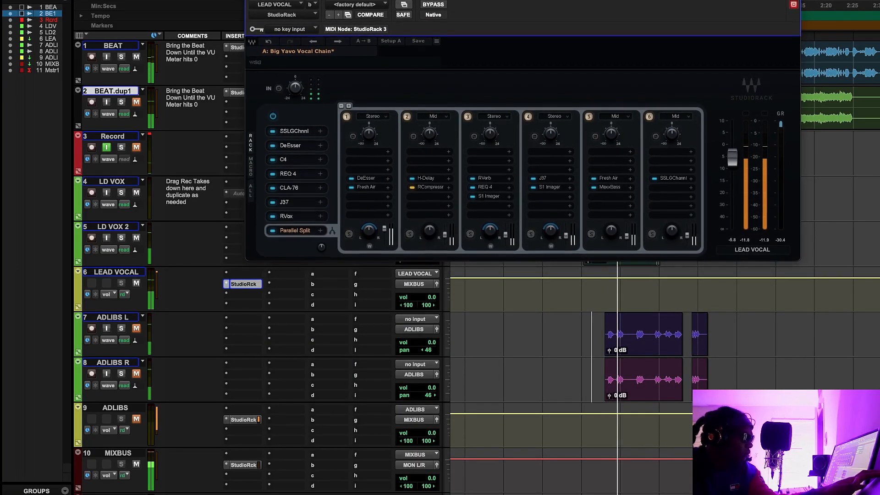
click(434, 4)
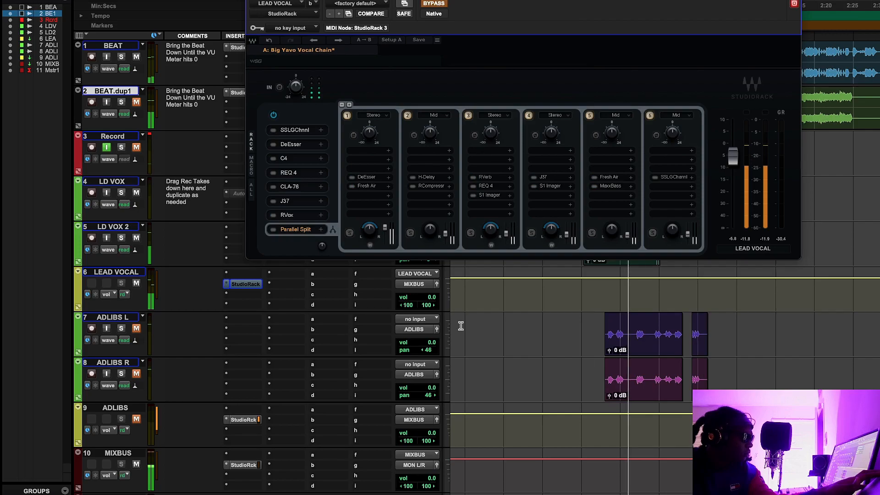
drag(430, 297, 430, 294)
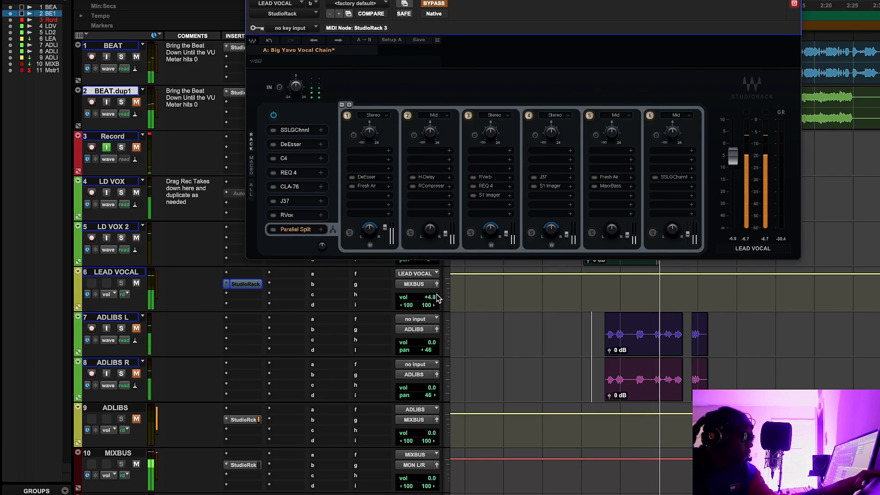
alt+click(430, 298)
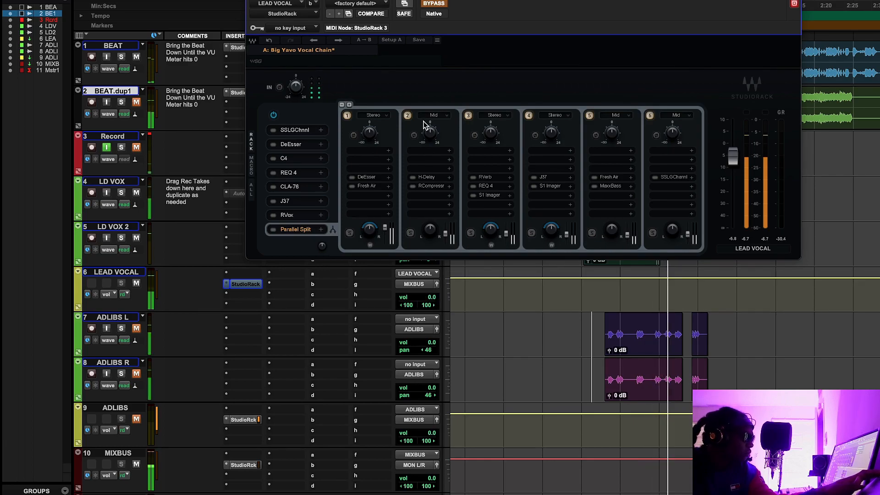
click(427, 4)
drag(427, 4, 426, 96)
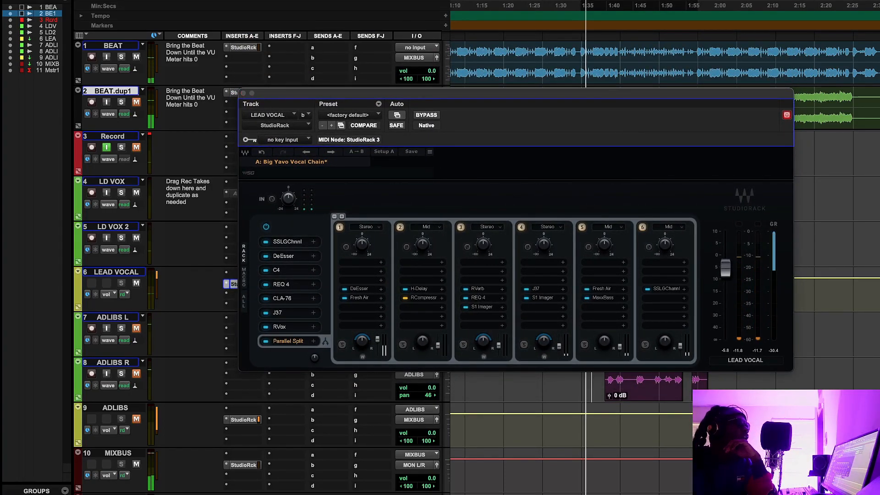
key(space)
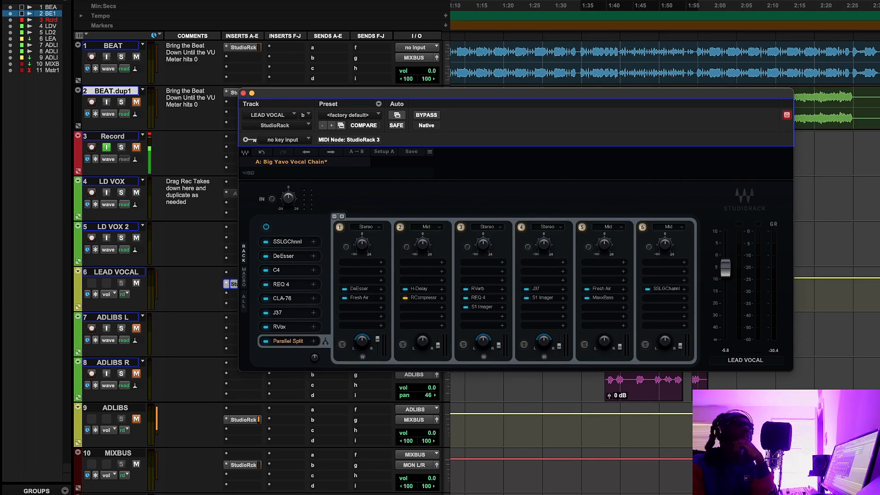
Step: Bring LEAD VOCAL's SSLGChannel over the rack and compare it bypassed and active while the song plays
drag(879, 20, 532, 54)
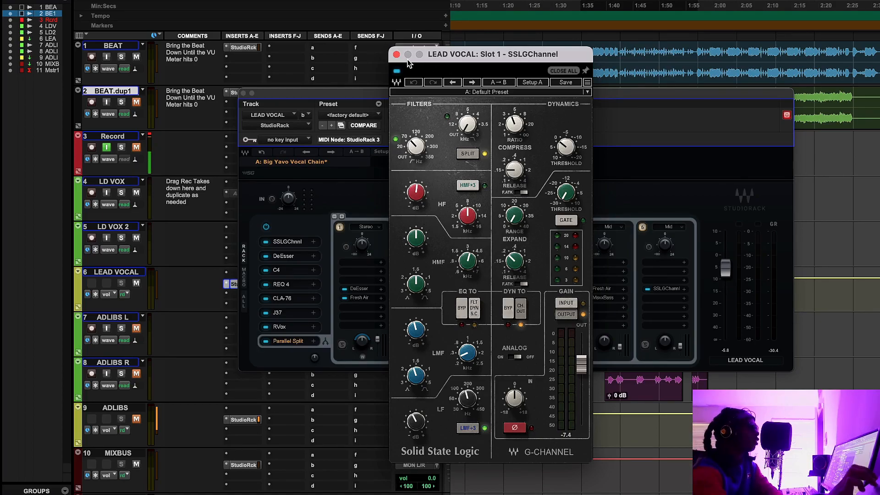
key(space)
click(397, 71)
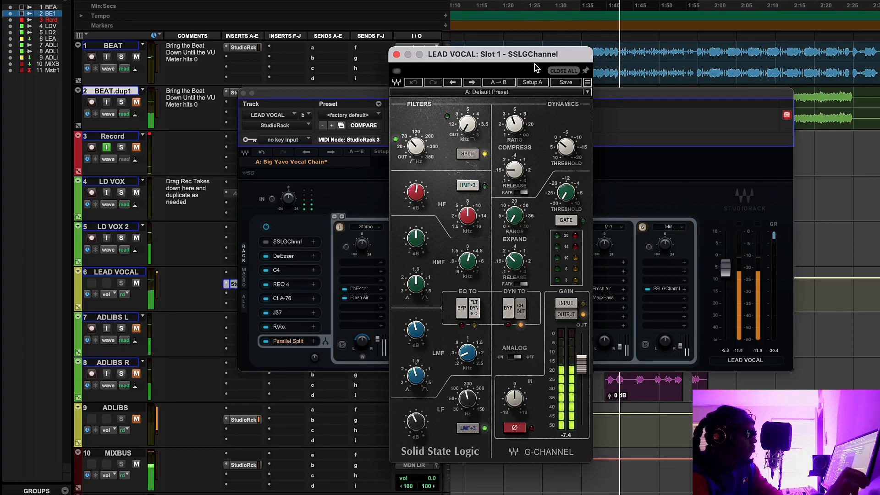
click(397, 73)
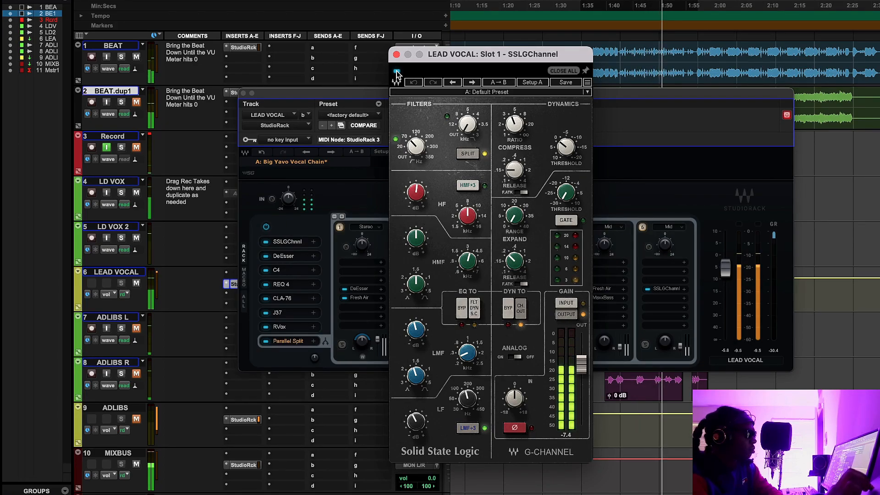
click(397, 72)
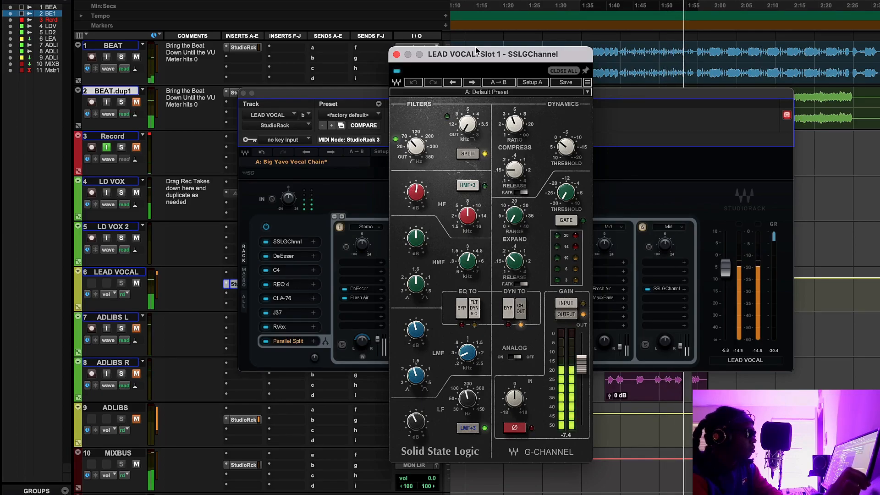
Step: Replay from about 1:35 with SSLGChannel bypassed, reactivate the plug-in and stop playback
click(587, 10)
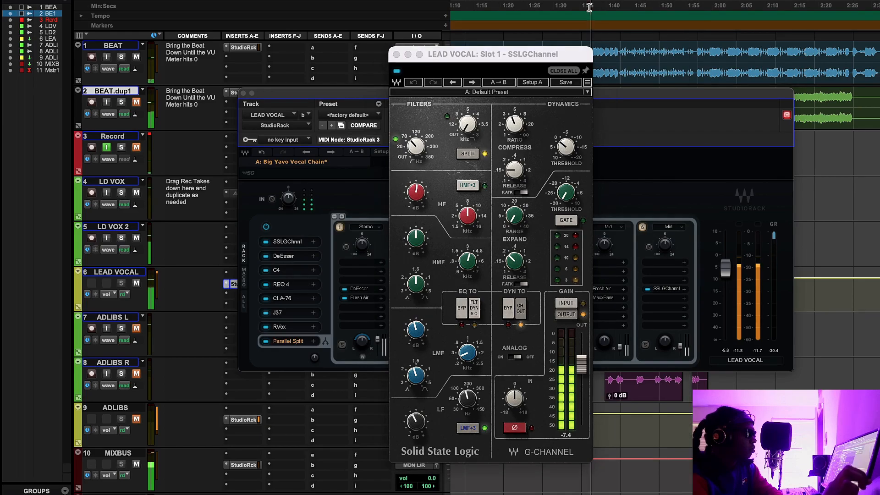
click(397, 72)
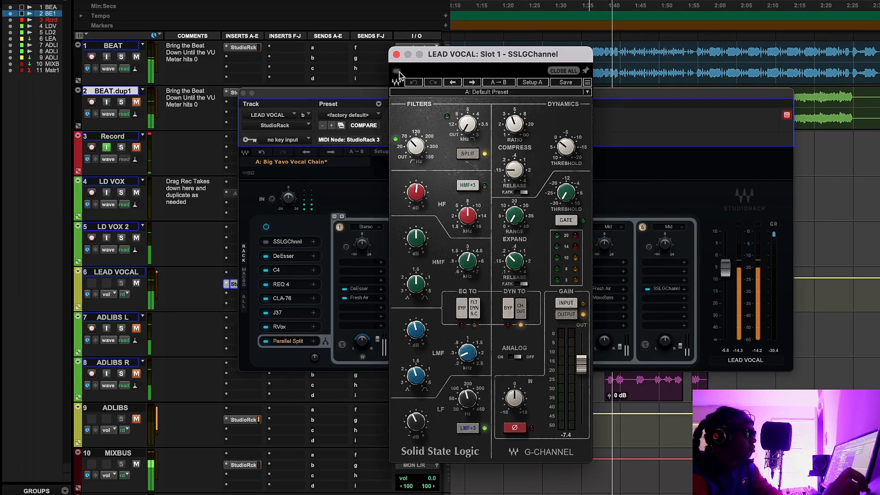
click(397, 71)
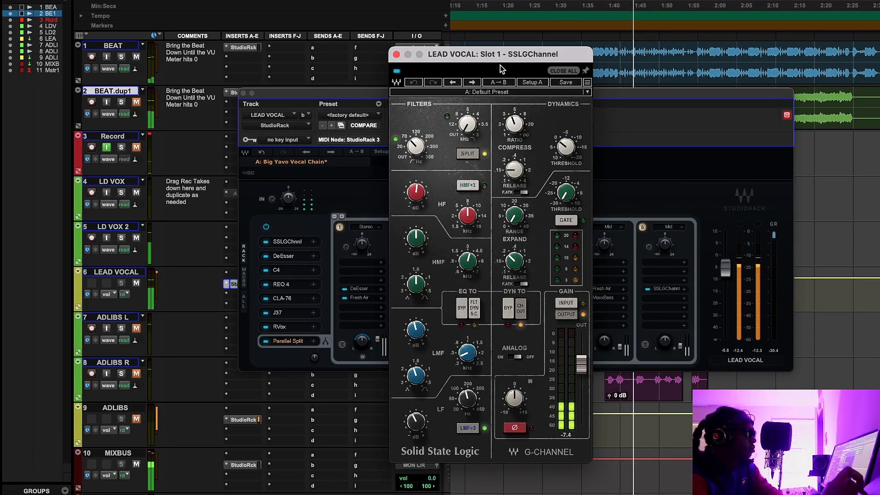
key(space)
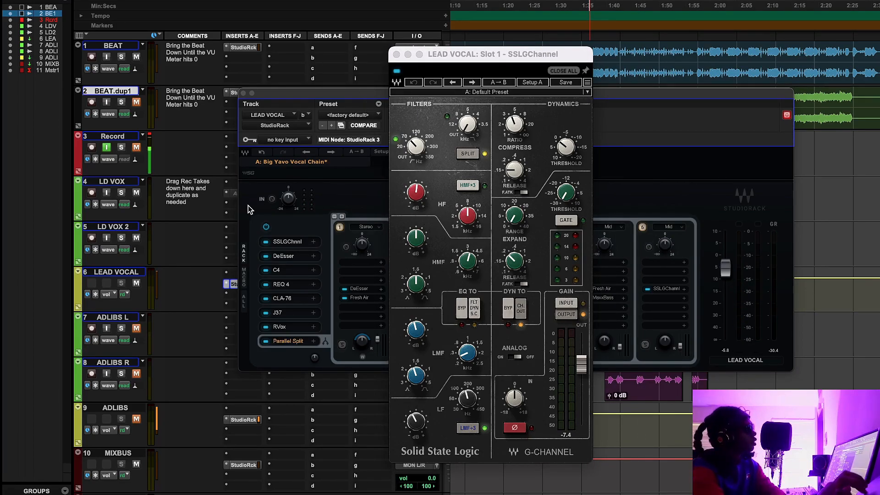
Step: Examine SSLGChannel's HF, HMF, LMF and LF gains, high-pass filter and compressor ratio and release, and close the plug-in
click(423, 197)
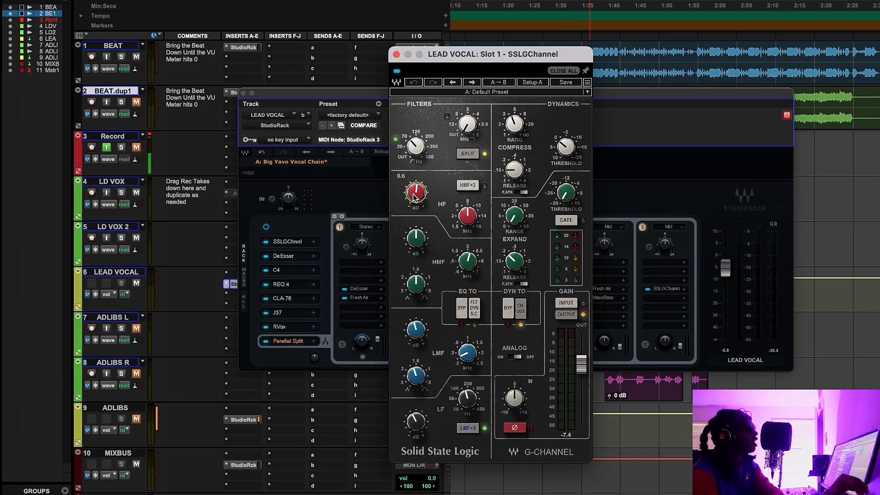
click(420, 239)
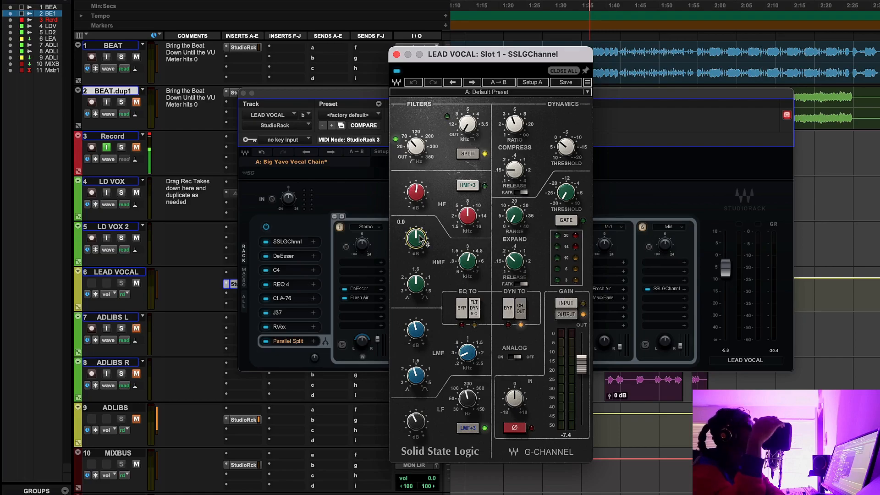
click(422, 336)
click(419, 415)
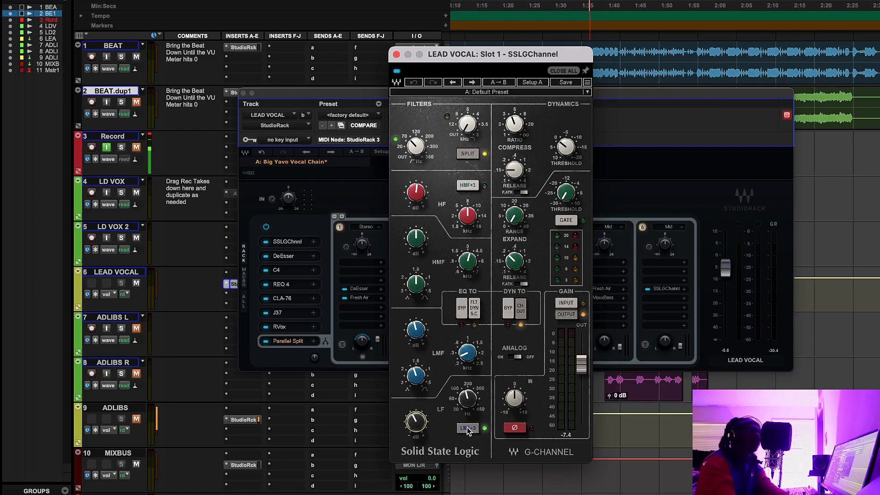
mouse_move(468, 402)
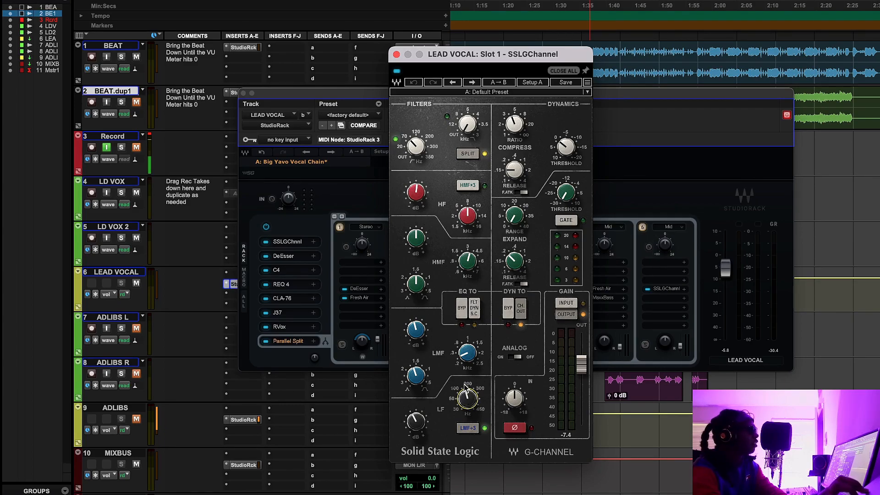
click(411, 416)
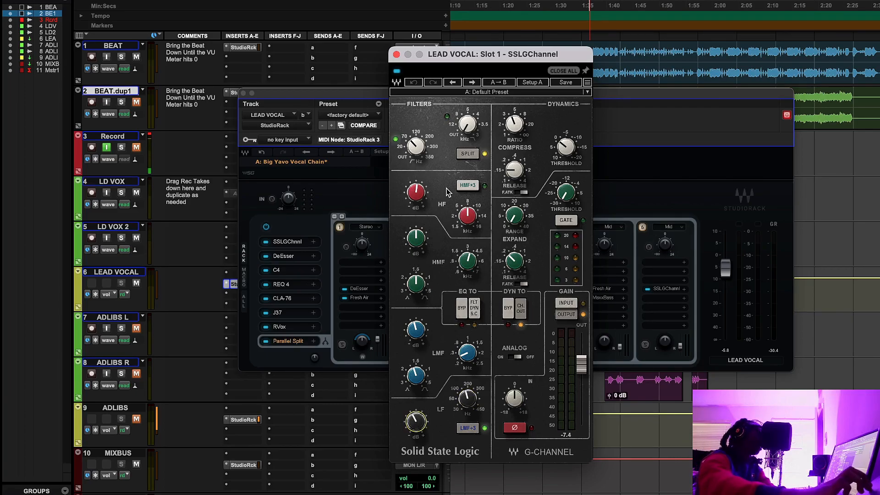
click(423, 151)
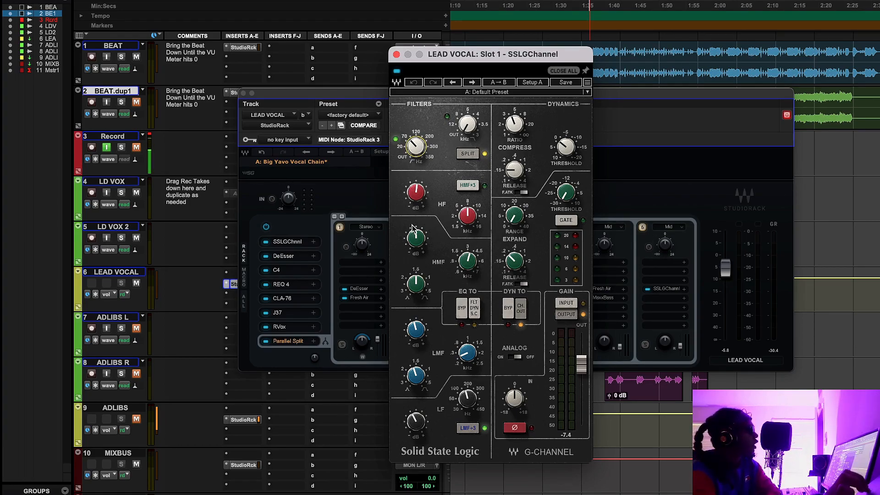
mouse_move(514, 124)
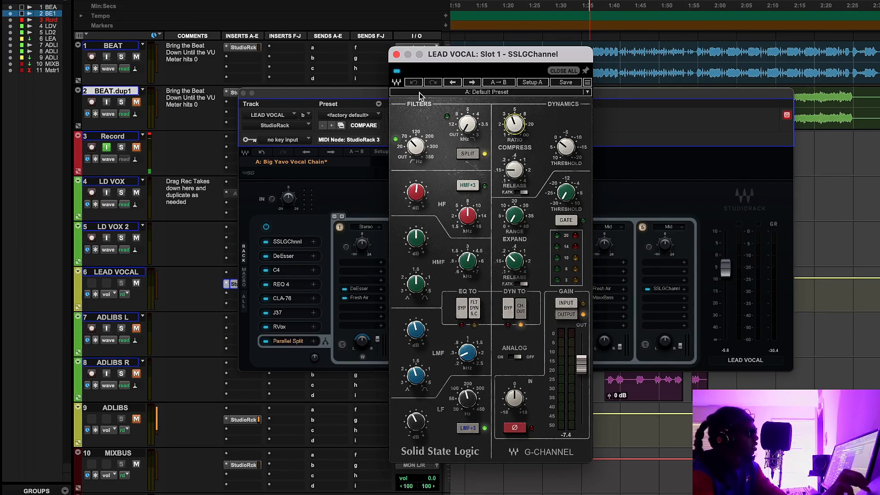
mouse_move(522, 174)
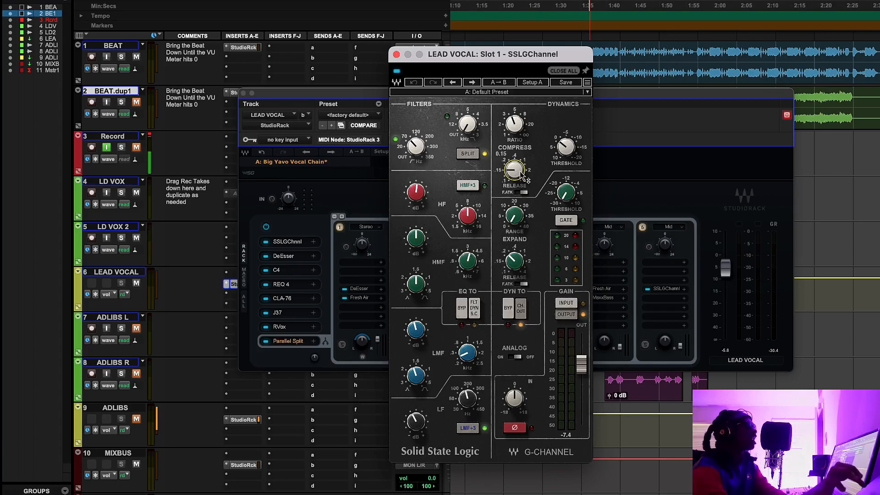
click(397, 54)
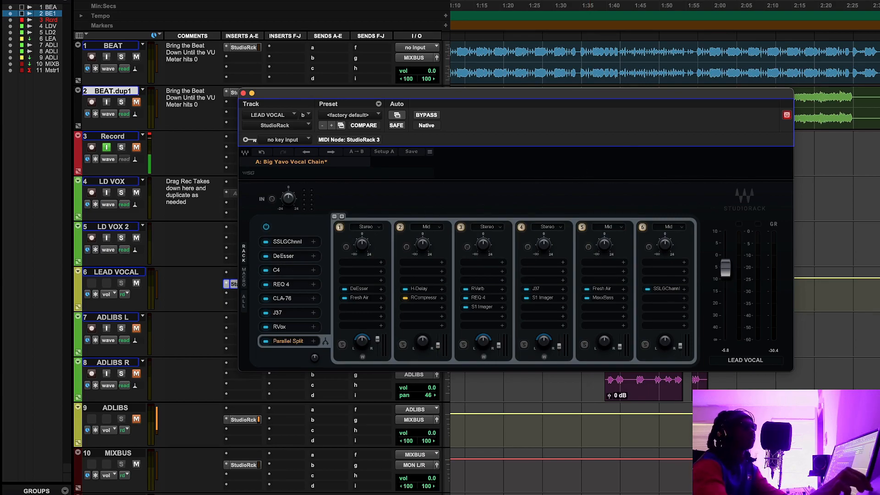
Step: Bring the C4 from slot 3 into view and compare it bypassed and active, playing from about 1:36
drag(879, 120, 546, 151)
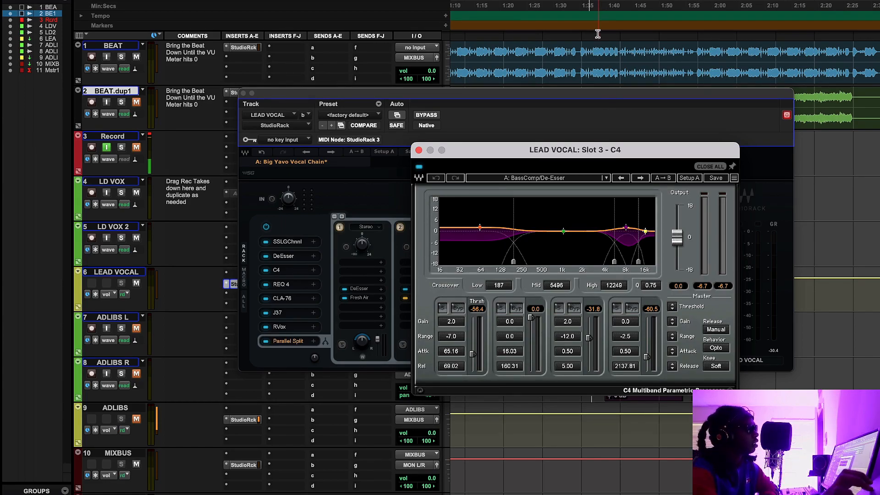
click(595, 8)
key(space)
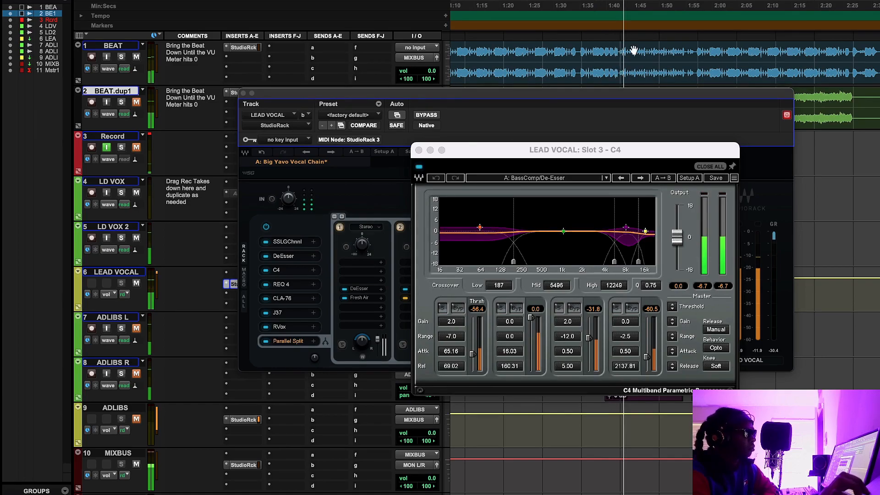
click(419, 168)
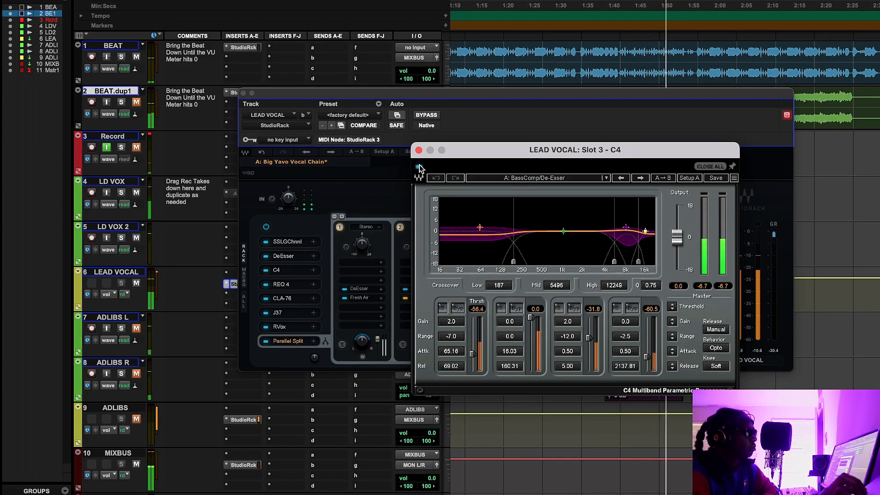
Step: Replay from about 1:38 with C4 bypassed and re-enabled, stop playback and close the plug-in
click(602, 6)
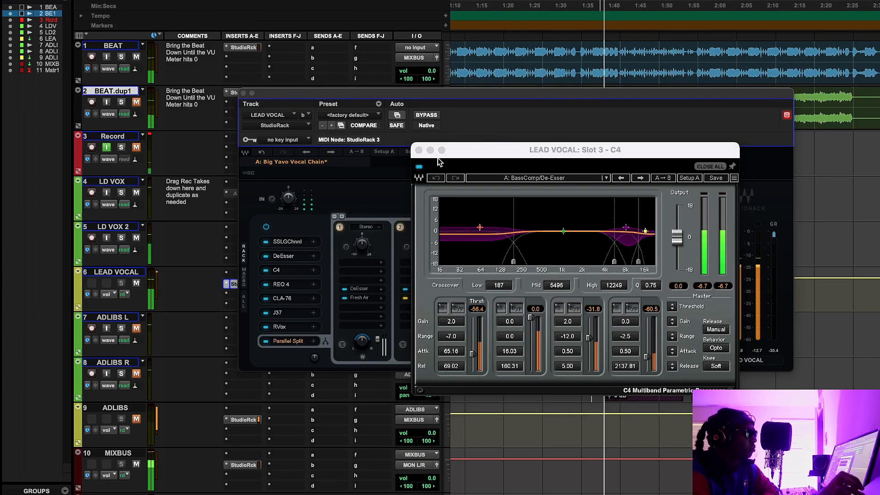
click(419, 167)
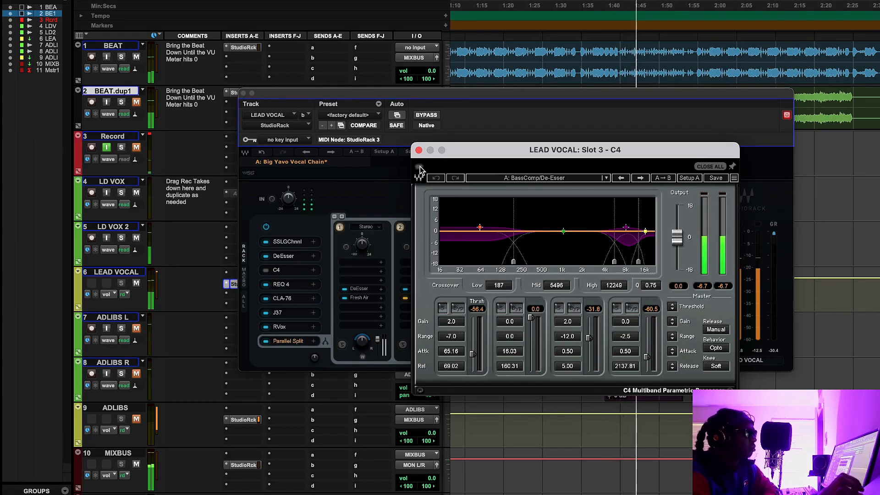
click(419, 167)
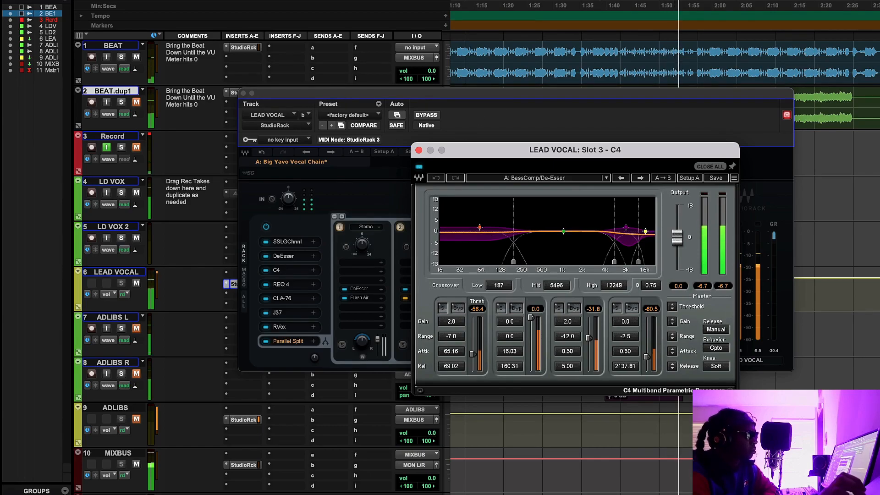
key(space)
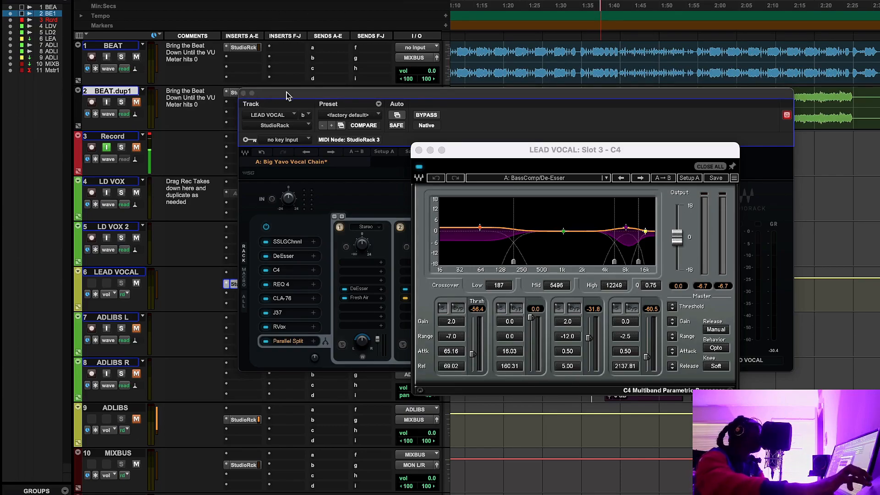
click(418, 150)
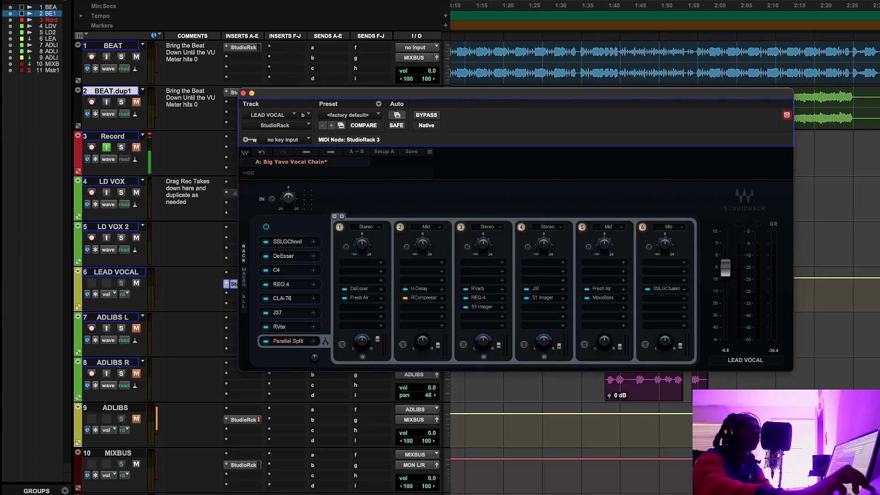
Step: Bring the REQ 4 from slot 4 into view, set the playback start to about 1:38 and select band 5
drag(879, 81, 613, 99)
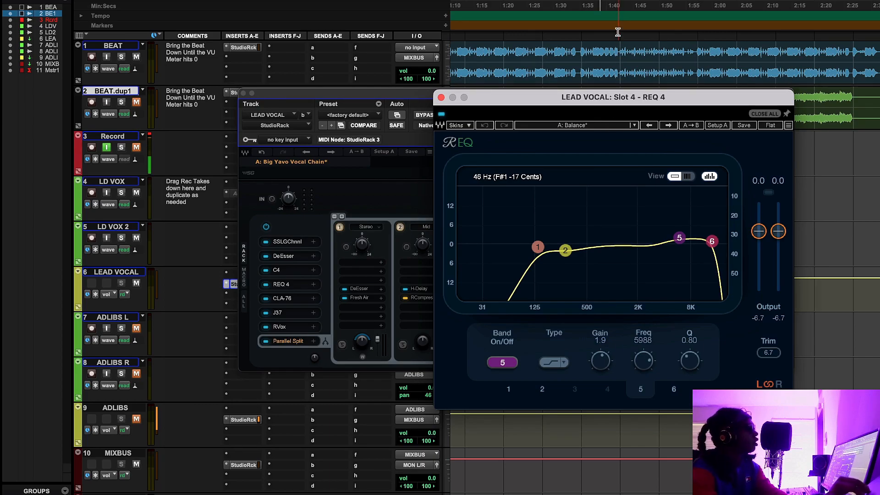
click(604, 9)
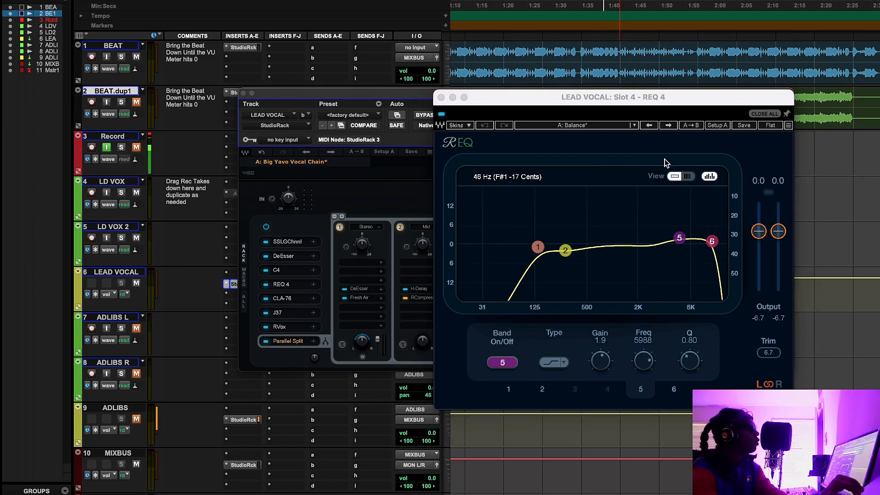
click(673, 239)
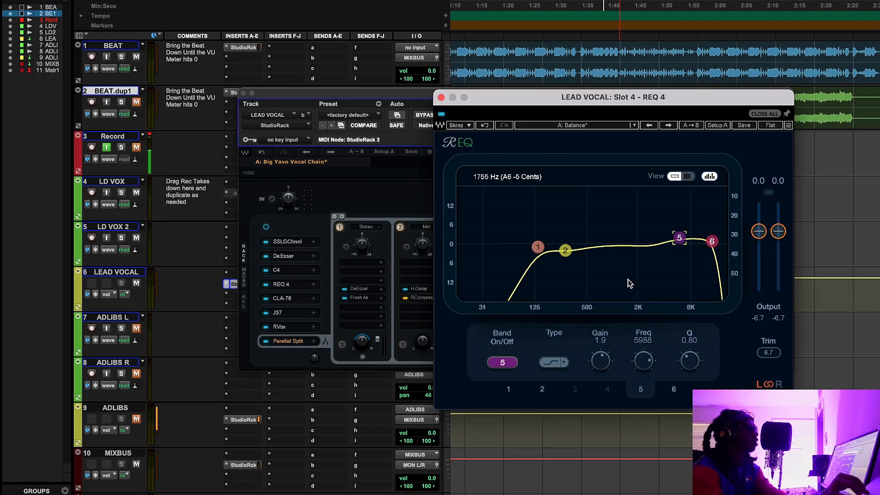
Step: Play the vocal and switch REQ 4's band 5 off, on and off again to compare the high-frequency boost
key(space)
click(503, 363)
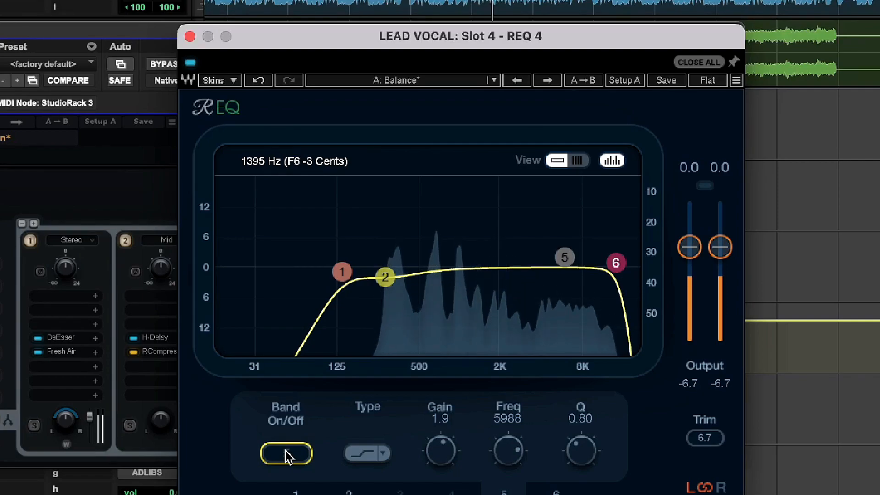
click(286, 454)
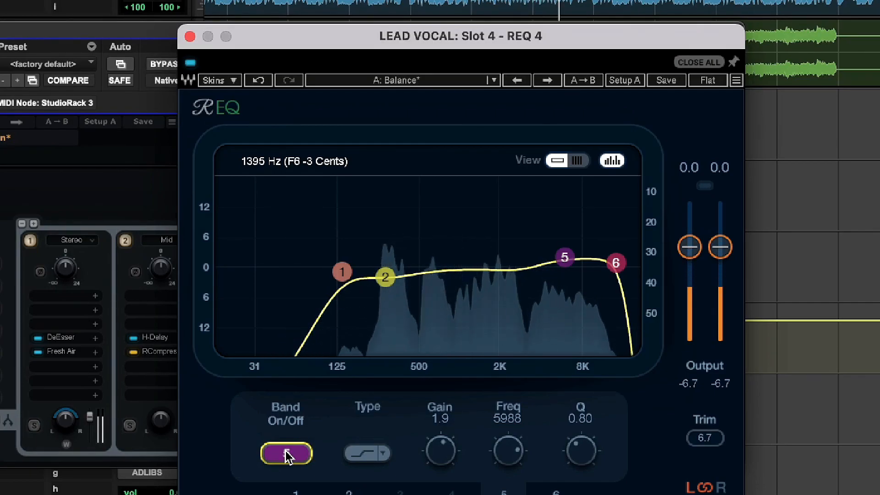
click(286, 454)
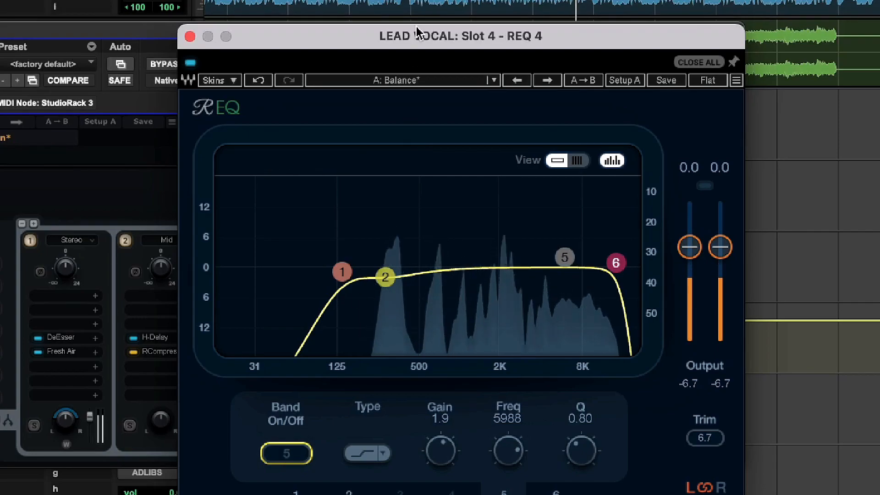
Step: Replay the vocal and switch REQ 4's band 5 on, off and on again to compare the high-frequency boost
click(409, 4)
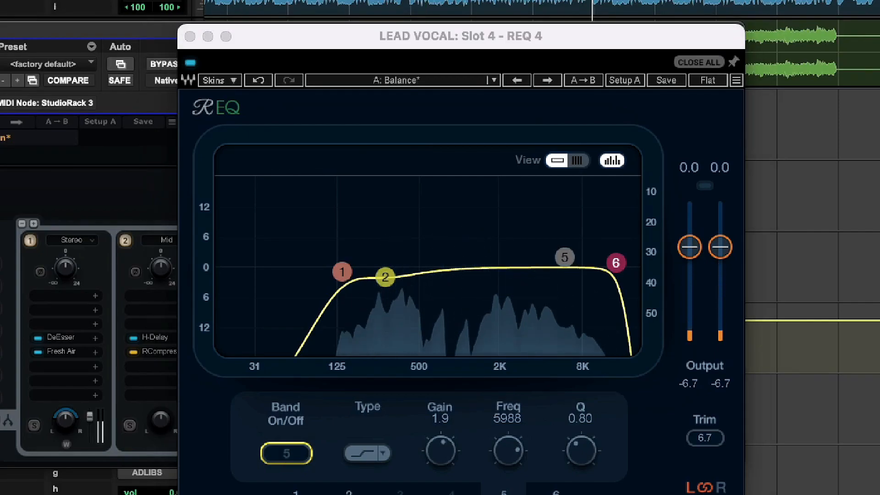
key(space)
key(space)
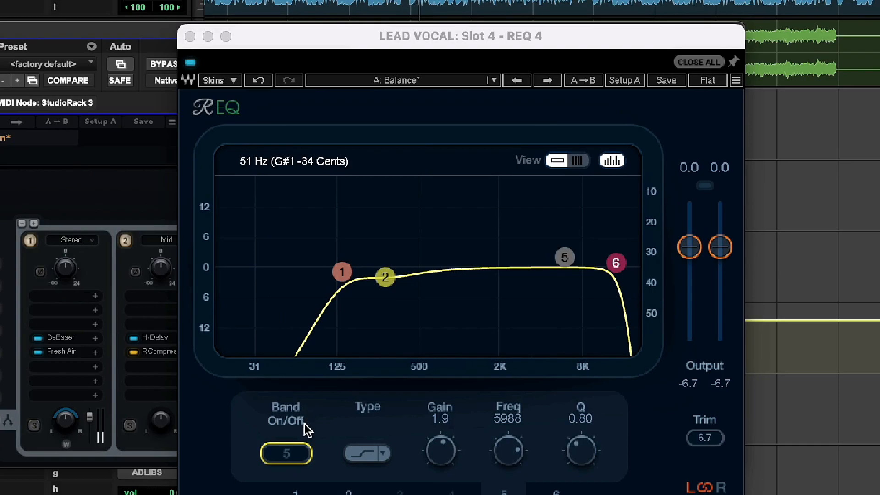
click(287, 454)
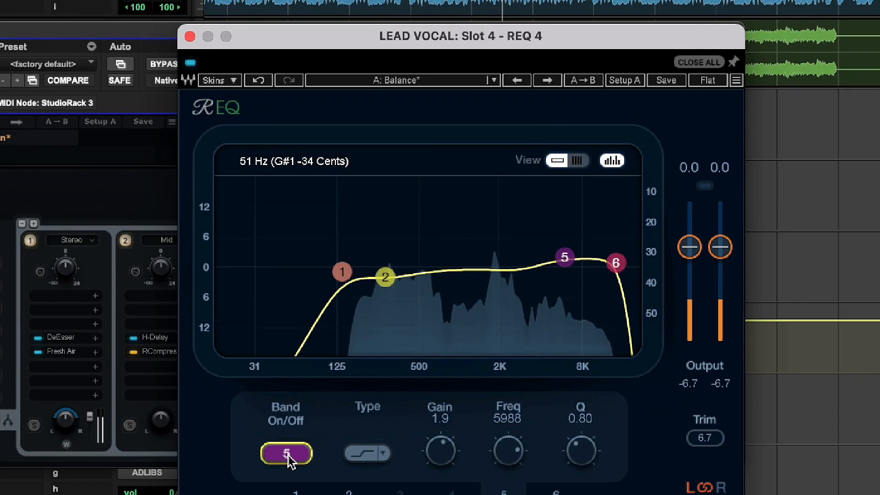
click(286, 454)
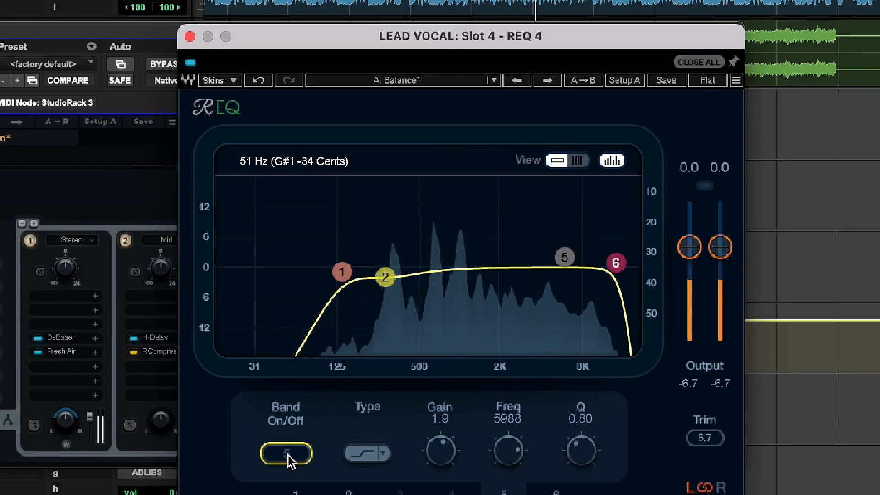
click(288, 455)
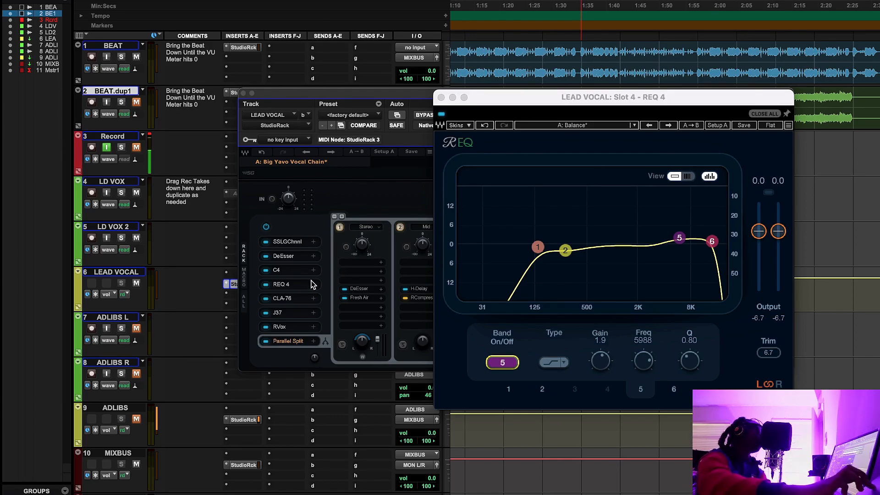
Step: Bring the CLA-76 from slot 5 into view, play the vocal through it and stop playback
click(294, 298)
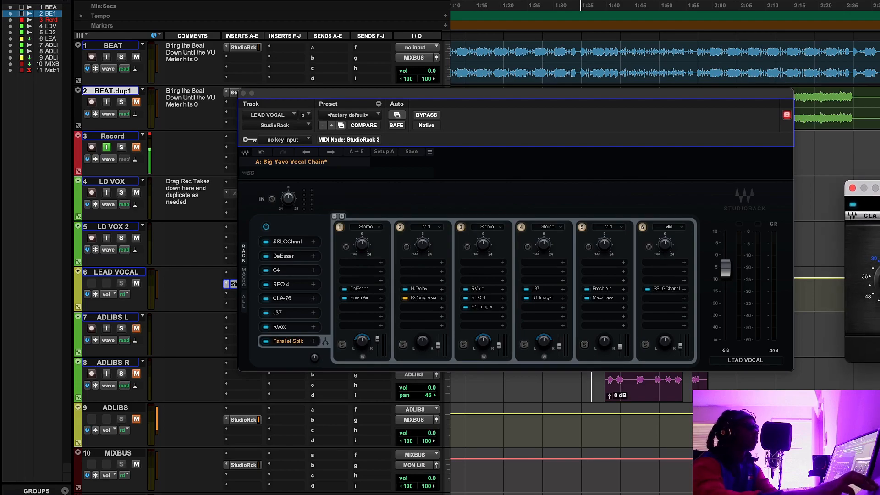
drag(875, 186, 560, 203)
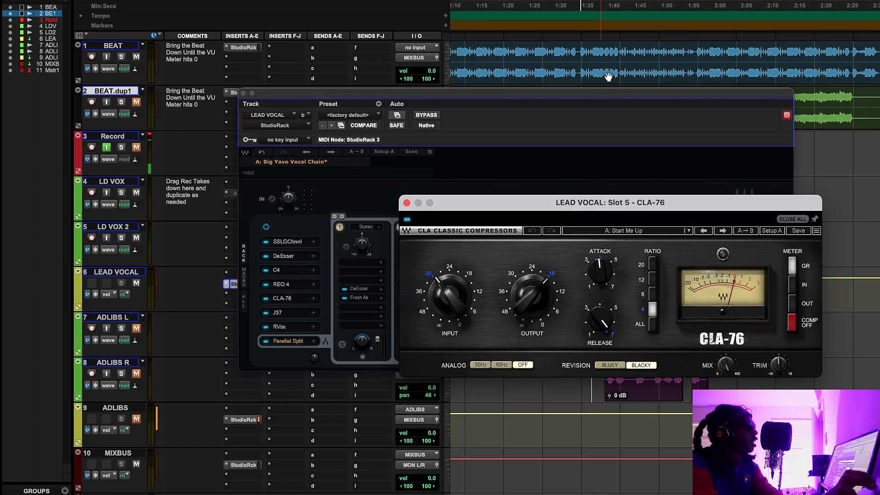
key(space)
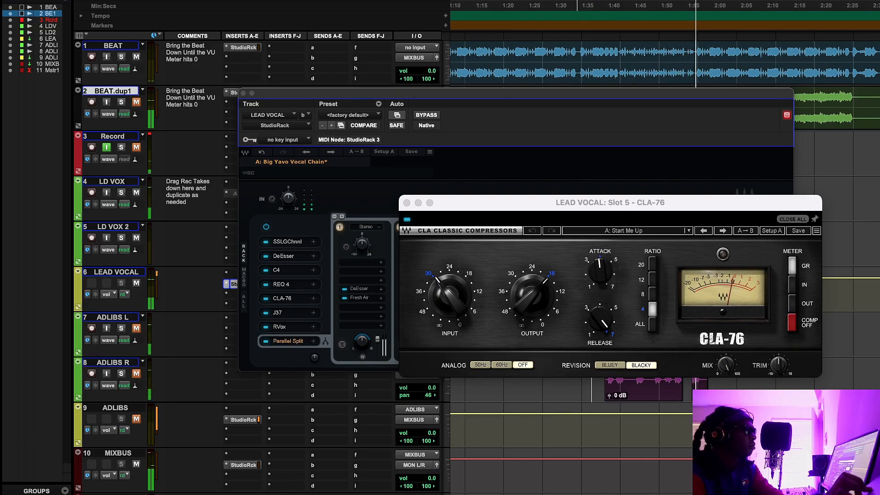
key(space)
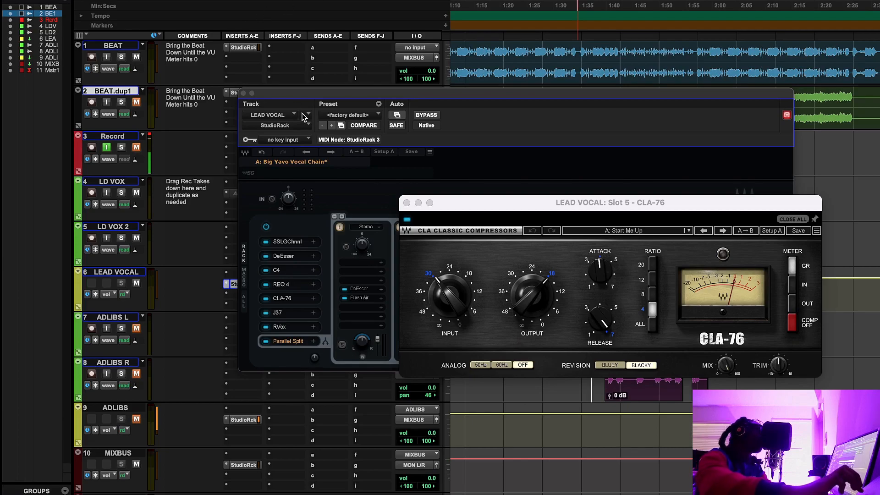
Step: Bring the J37 from slot 6 into view and compare it active and bypassed, playing from about 1:33
click(296, 311)
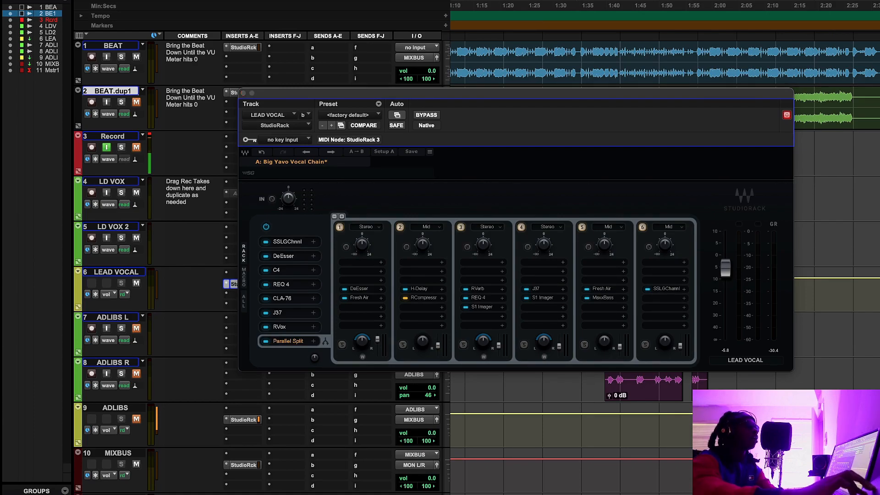
drag(879, 82, 494, 123)
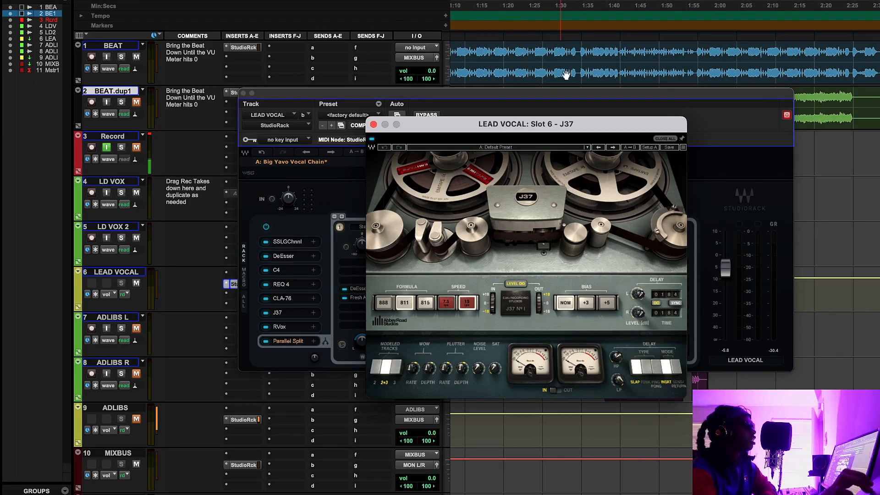
click(574, 9)
key(space)
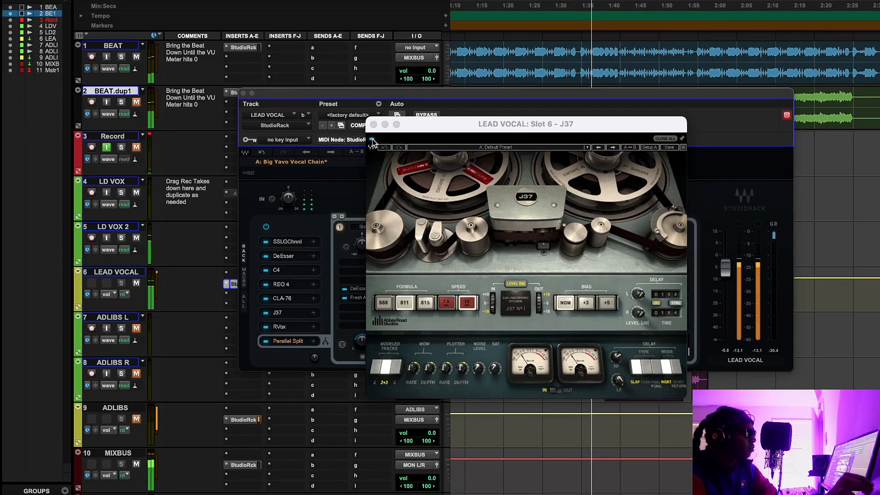
click(372, 139)
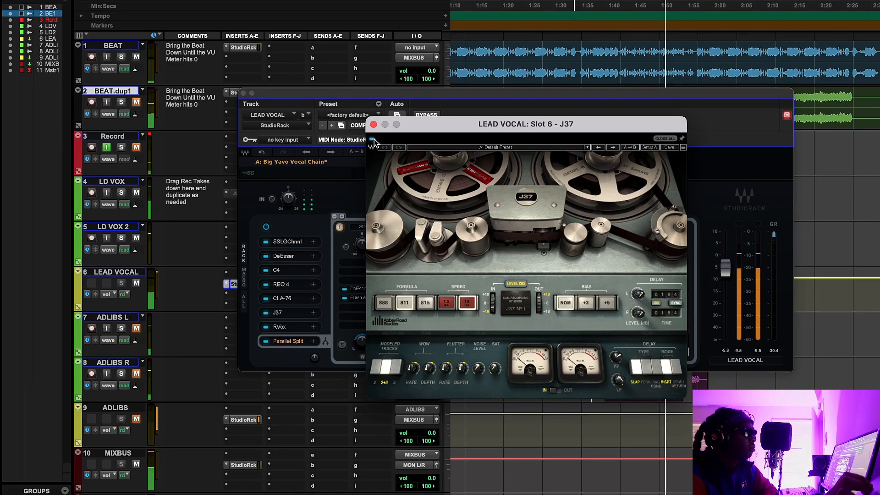
click(372, 140)
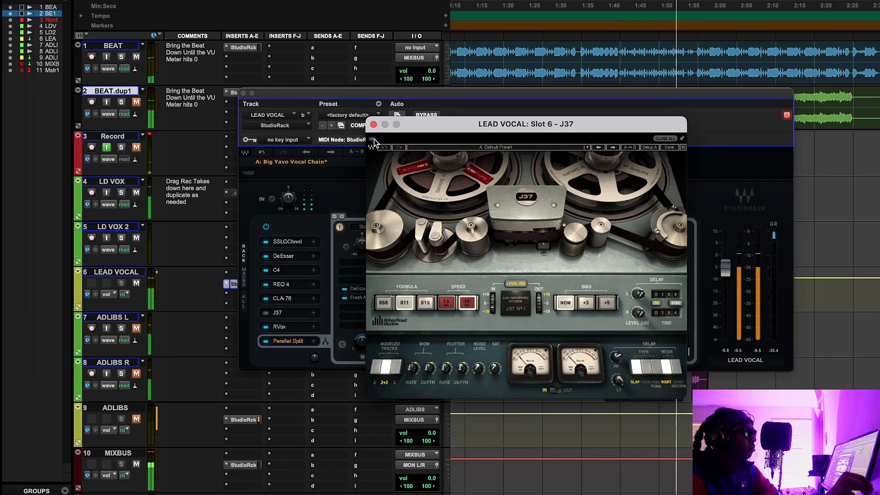
Step: Replay from about 1:33 with J37 bypassed and re-enabled, stop playback and close the plug-in
click(576, 7)
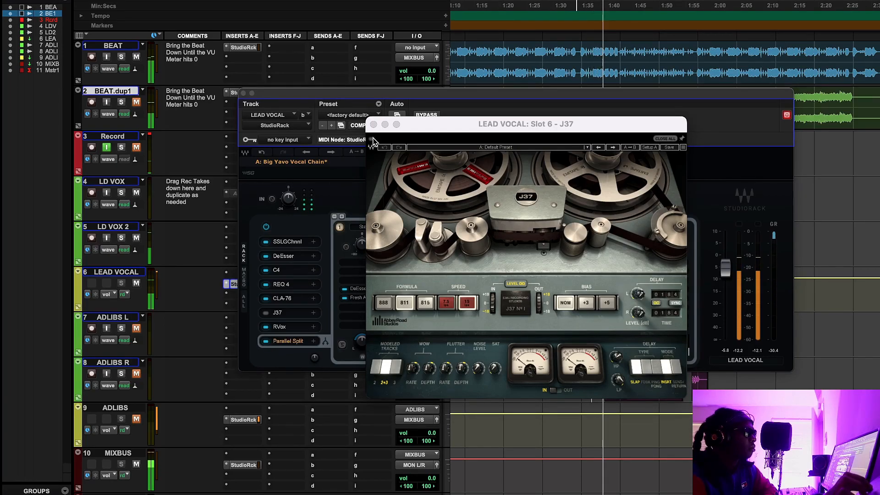
click(373, 141)
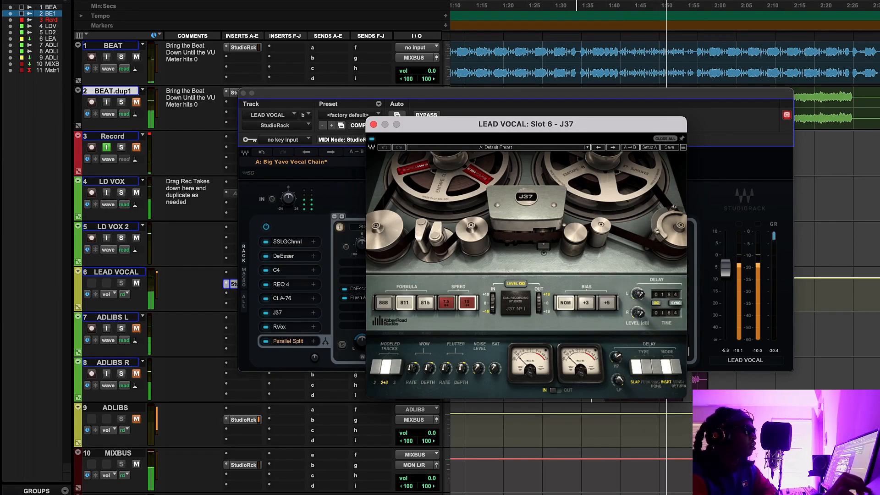
click(577, 23)
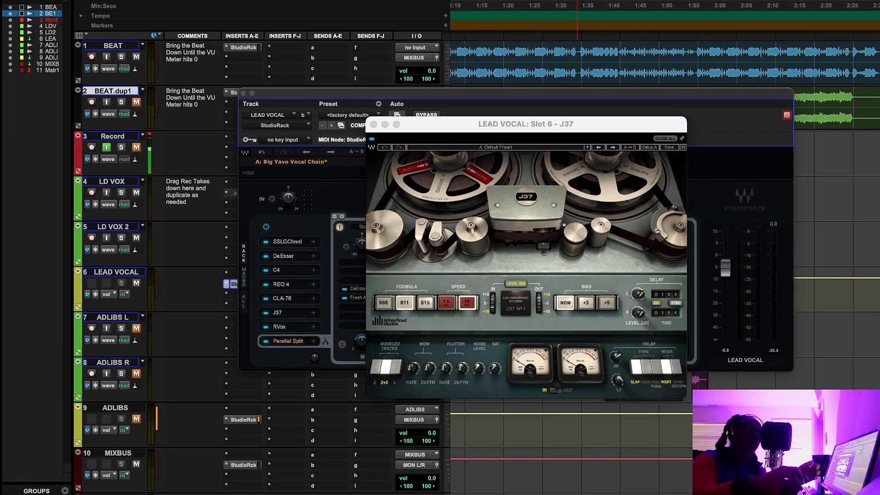
key(space)
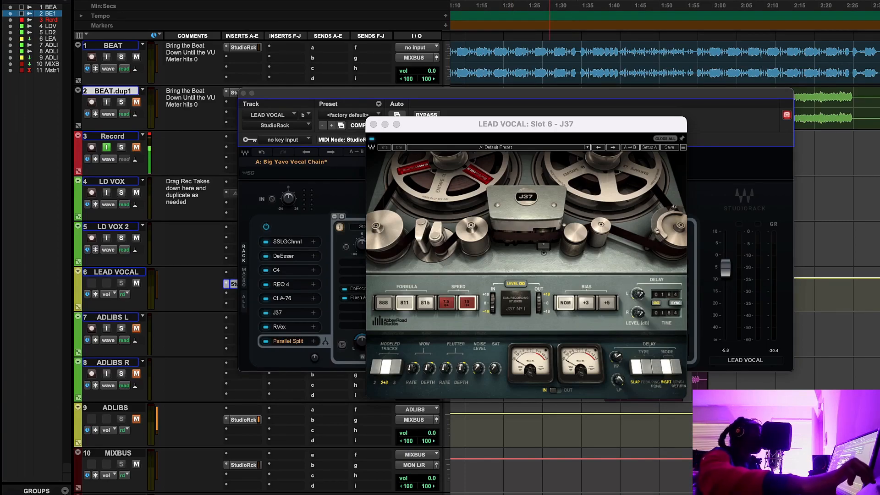
click(373, 124)
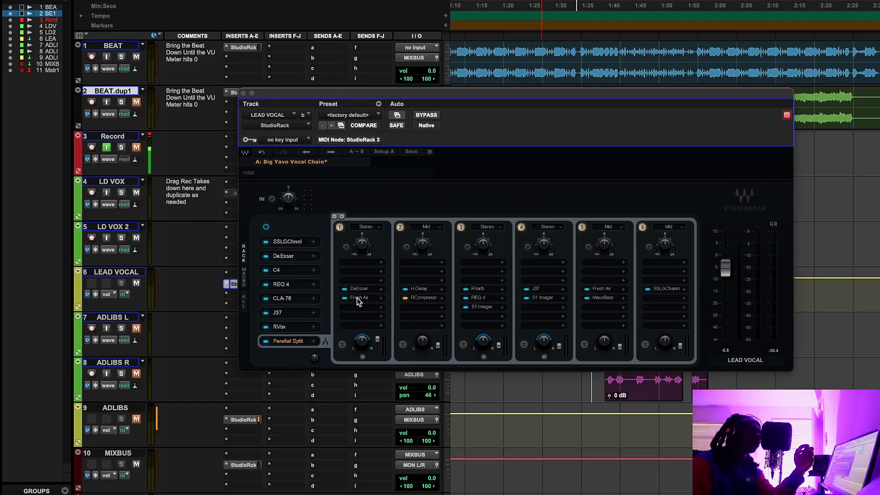
Step: Bring the RVox from slot 7 into view and play the vocal, bypassing and re-enabling the plug-in
click(289, 328)
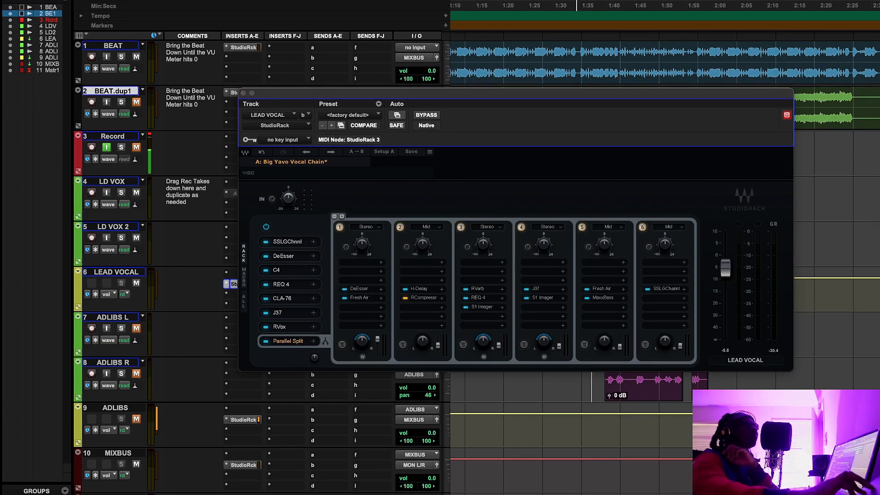
drag(879, 145, 549, 179)
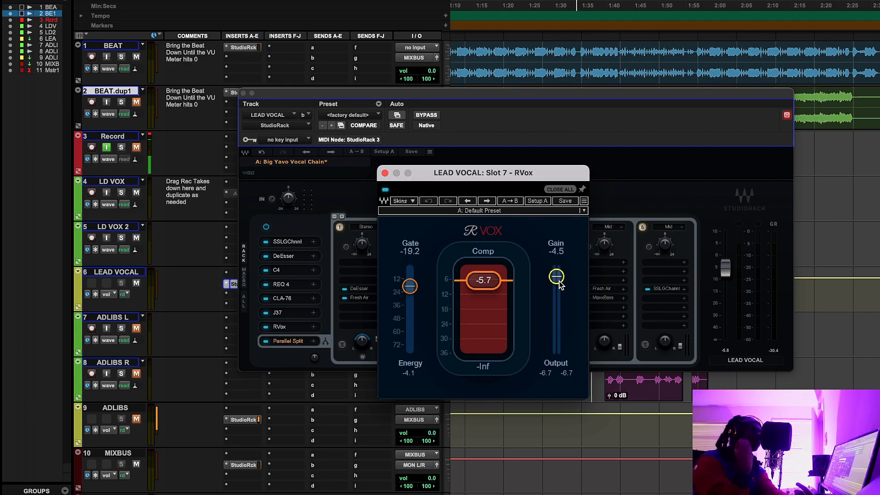
key(space)
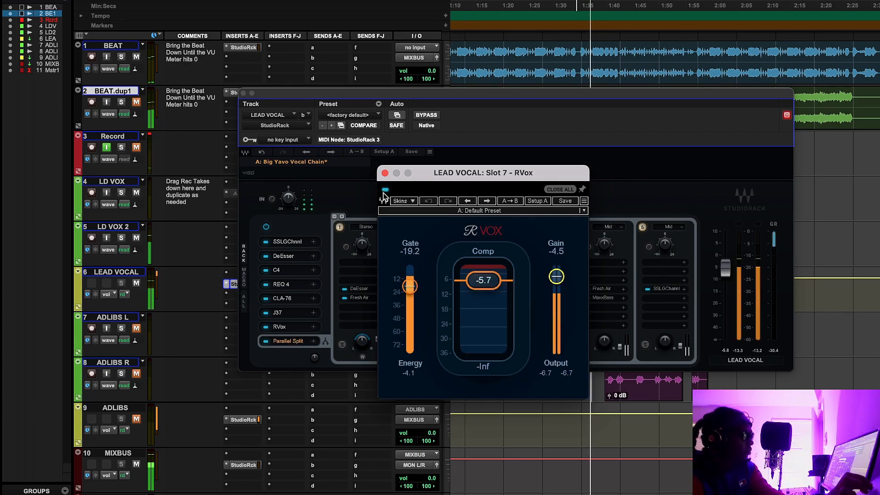
click(385, 189)
click(384, 189)
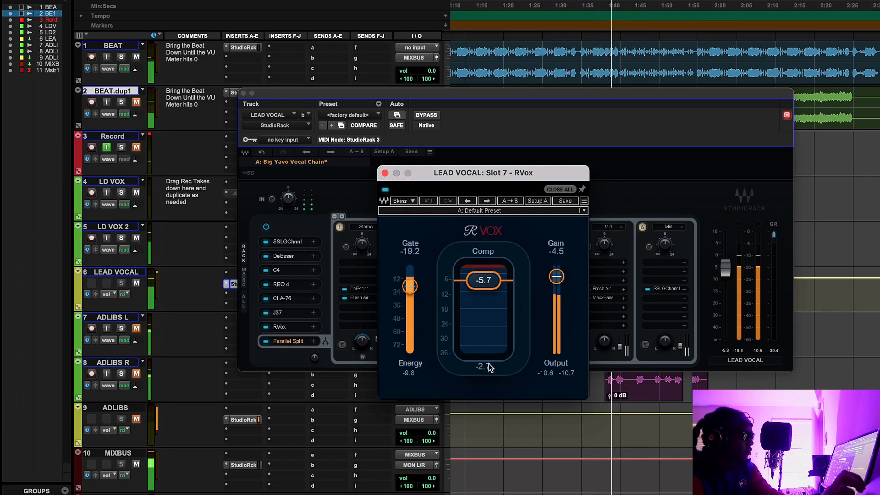
Step: Compare RVox bypassed and active again during playback, close the plug-in and stop playback
click(385, 189)
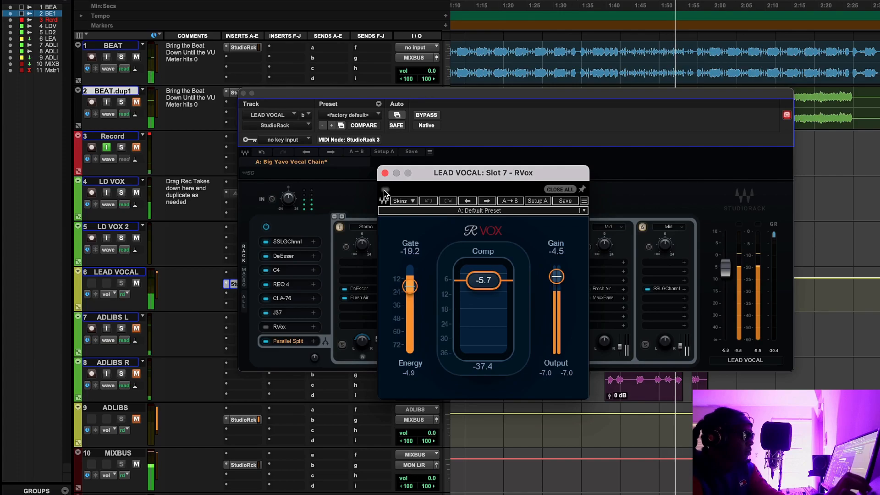
click(385, 190)
click(385, 190)
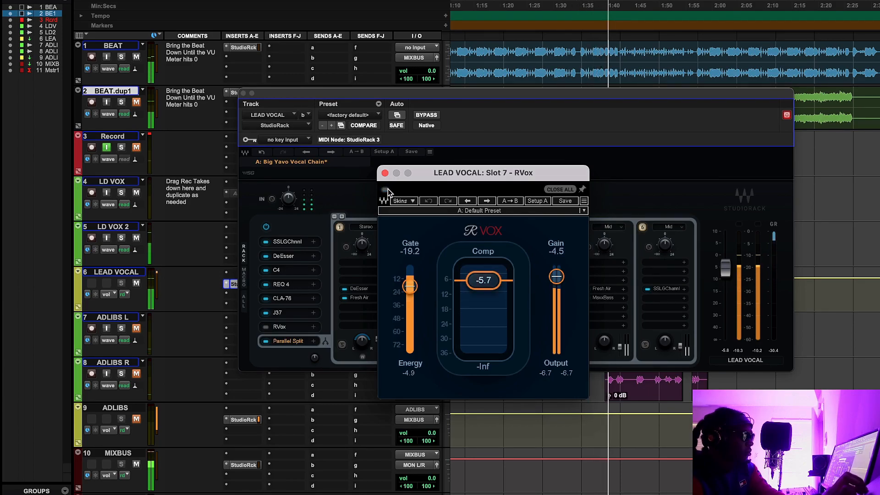
click(385, 190)
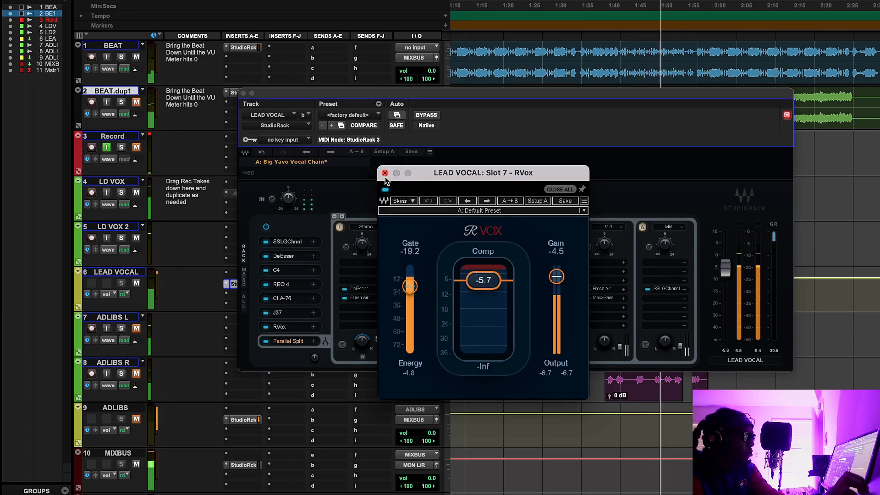
click(385, 173)
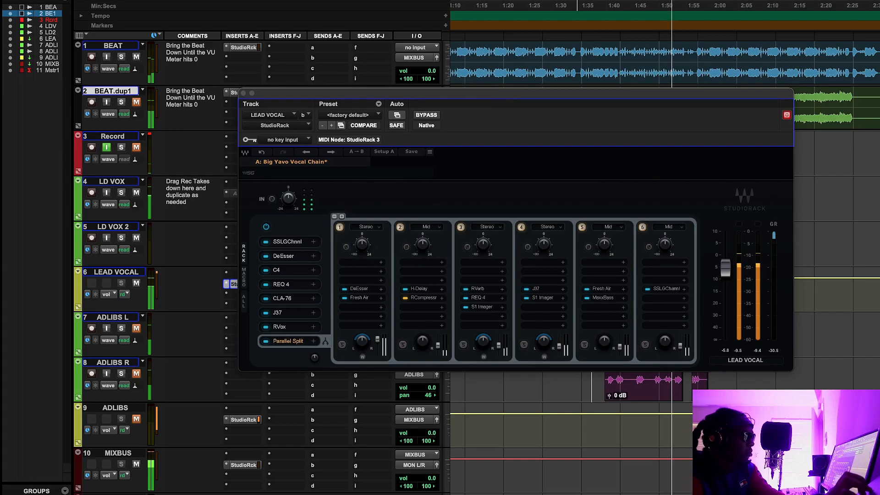
key(space)
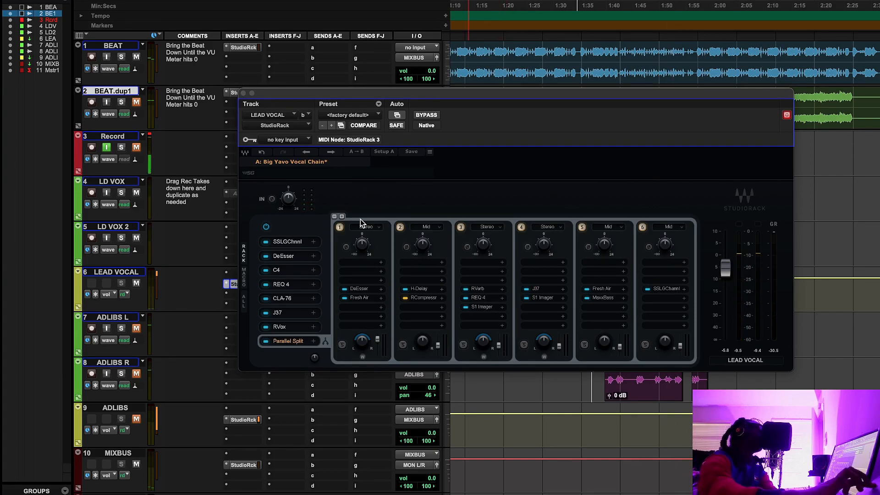
Step: Bring the DeEsser from the first Parallel Split chain into view, examine its settings and close it
click(360, 290)
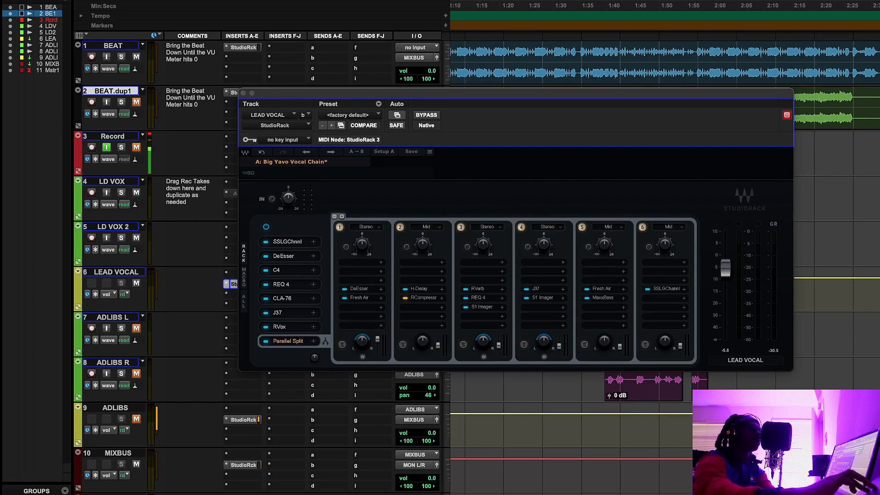
drag(777, 120, 470, 193)
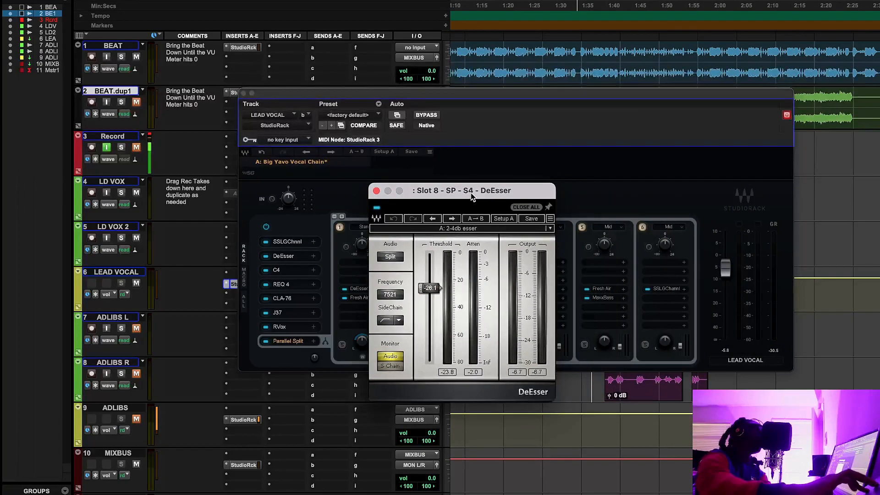
click(376, 191)
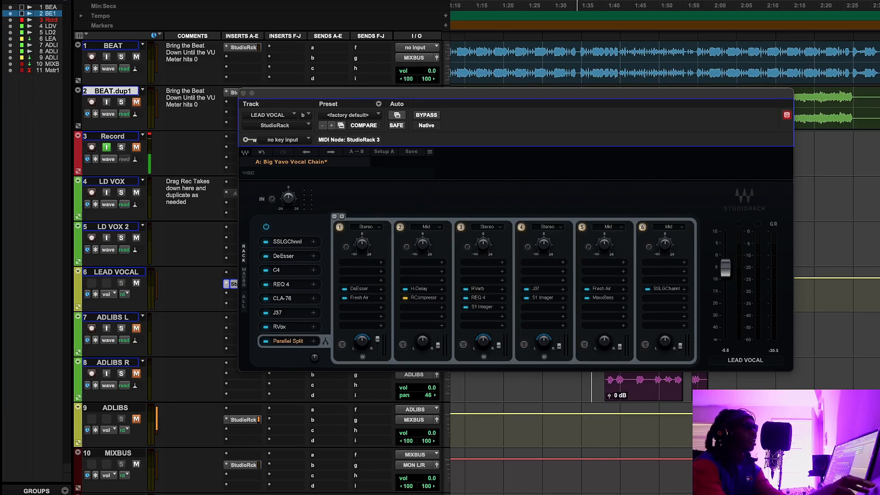
Step: Bring Fresh Air from the first Parallel Split chain into view and compare it bypassed and active during playback
drag(879, 115, 472, 135)
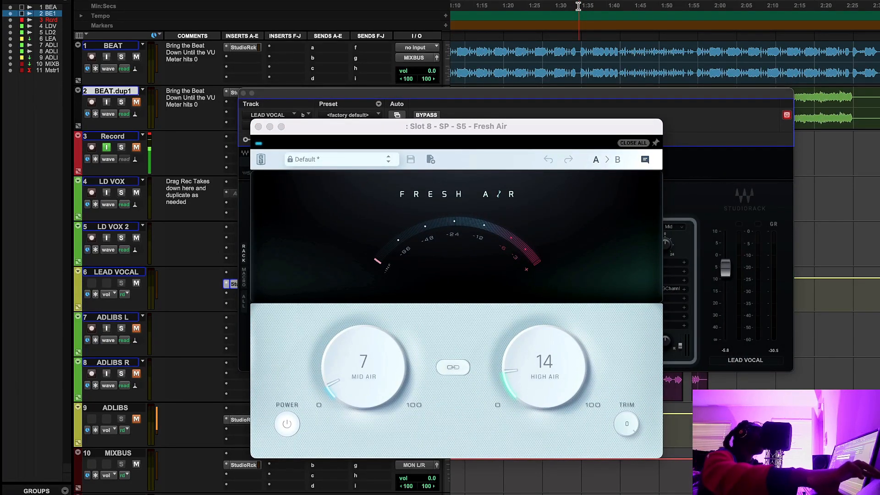
key(space)
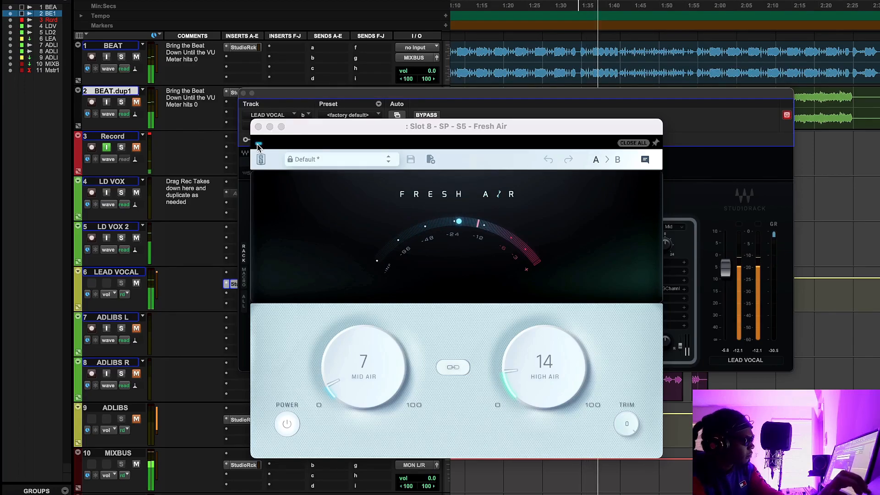
click(257, 143)
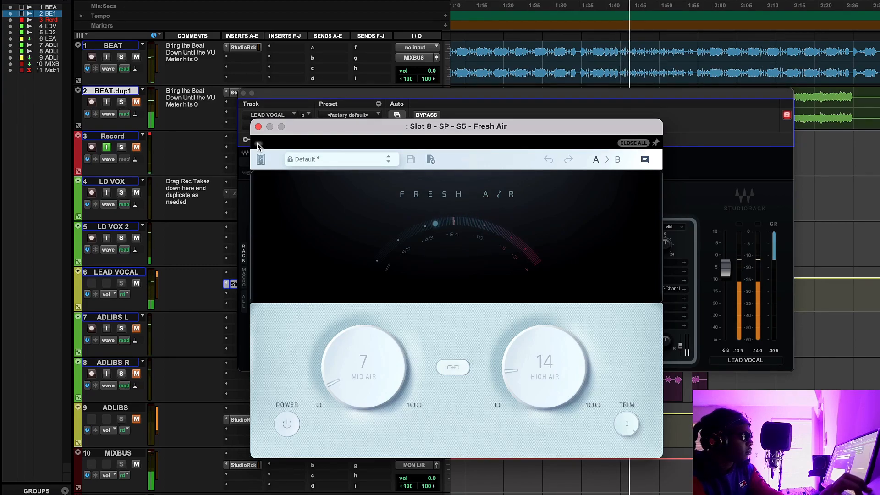
click(257, 143)
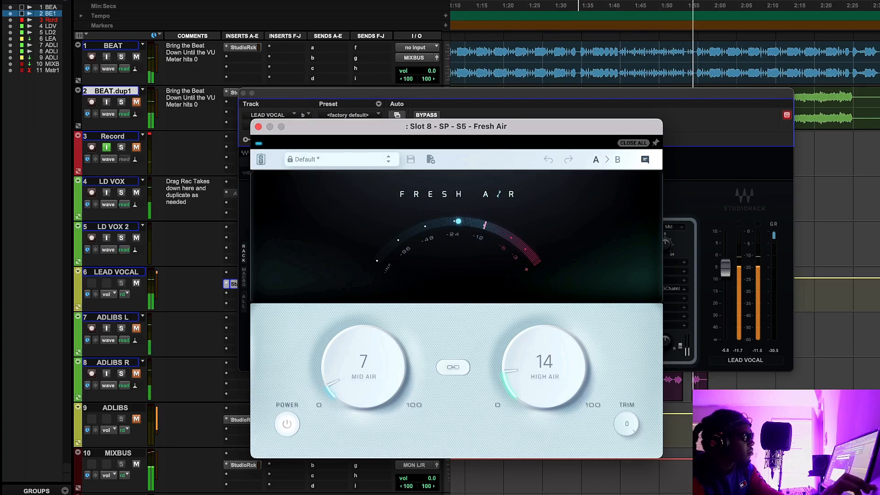
Step: Stop playback and close Fresh Air from the first Parallel Split chain
key(space)
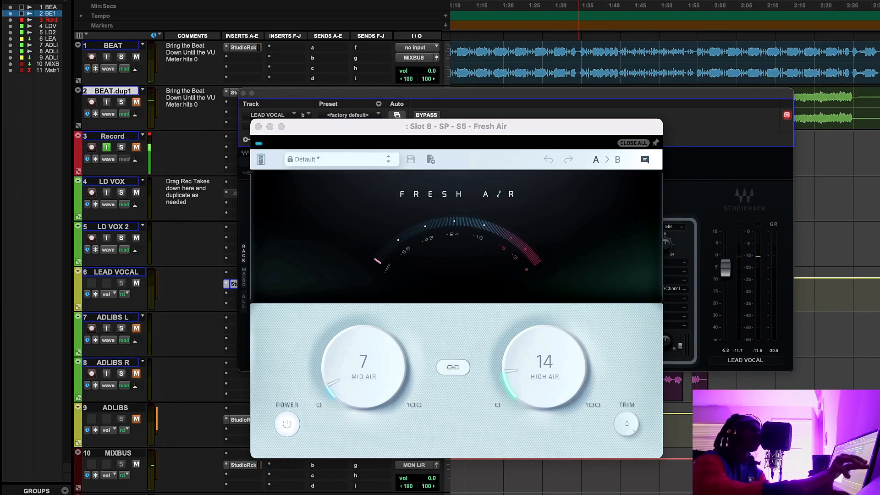
click(501, 73)
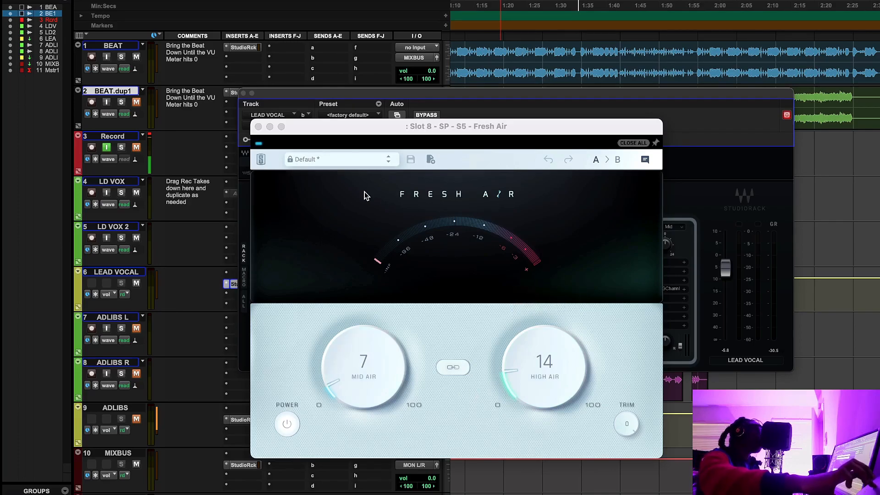
click(259, 127)
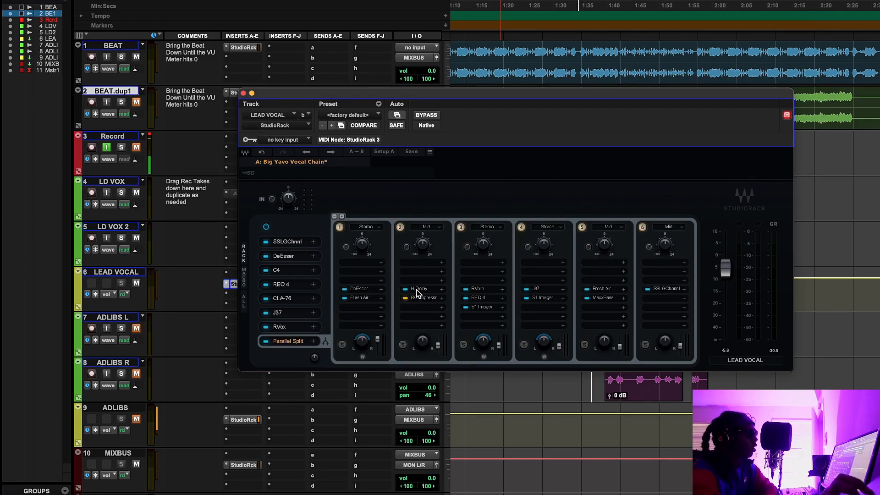
Step: Bring H-Delay from the second Parallel Split chain into view, examine its settings and close it
drag(879, 141, 409, 174)
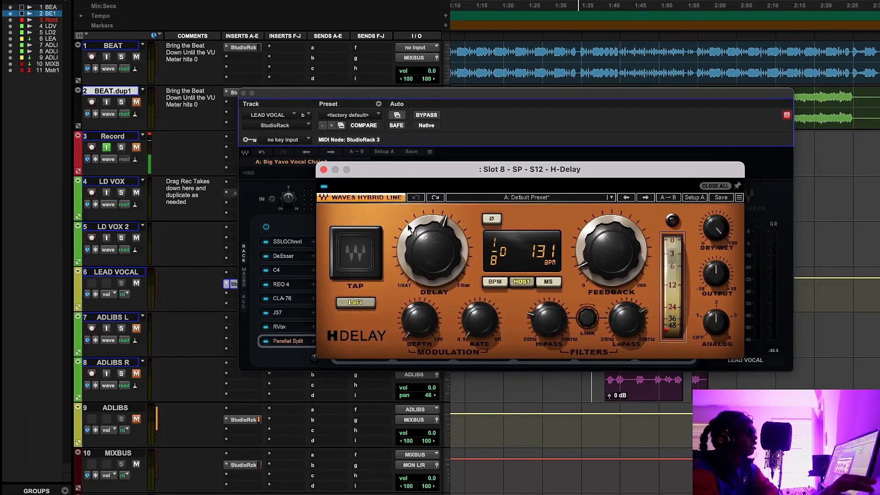
click(323, 169)
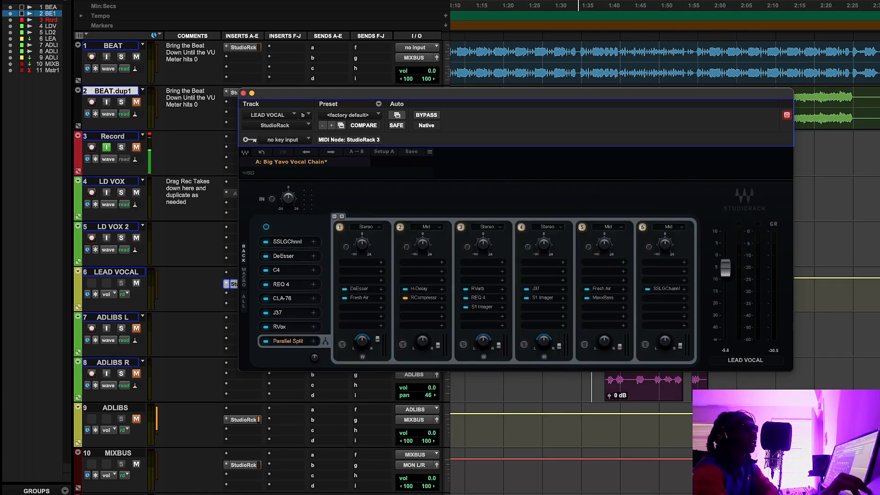
Step: Bring RVerb and the S1 Imager from the third Parallel Split chain into view in turn, examining and closing each
click(478, 288)
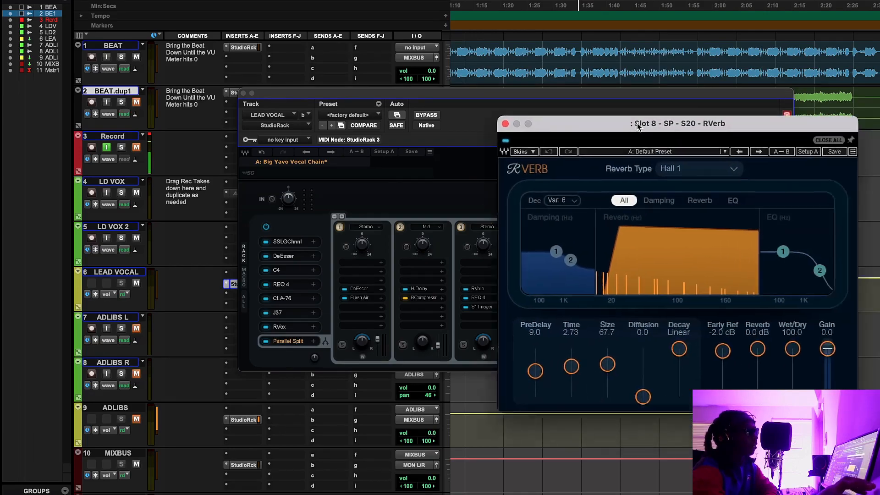
drag(676, 128, 453, 139)
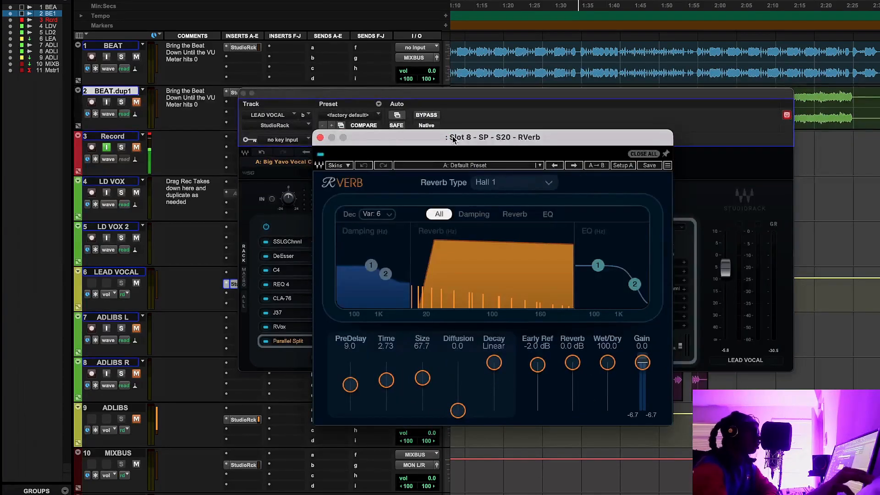
click(320, 138)
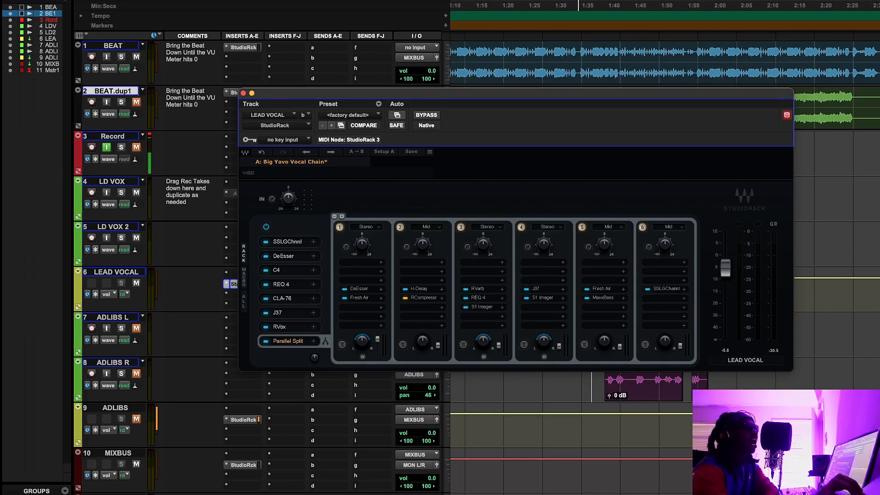
drag(879, 130, 361, 159)
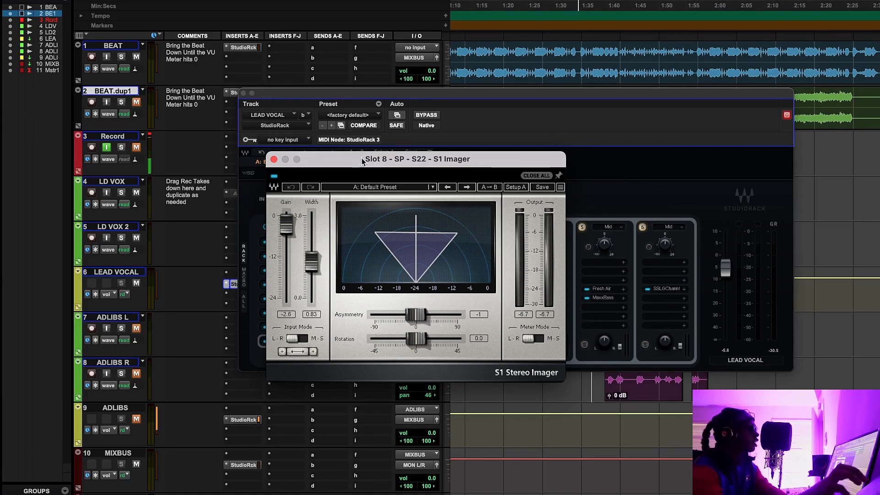
click(273, 160)
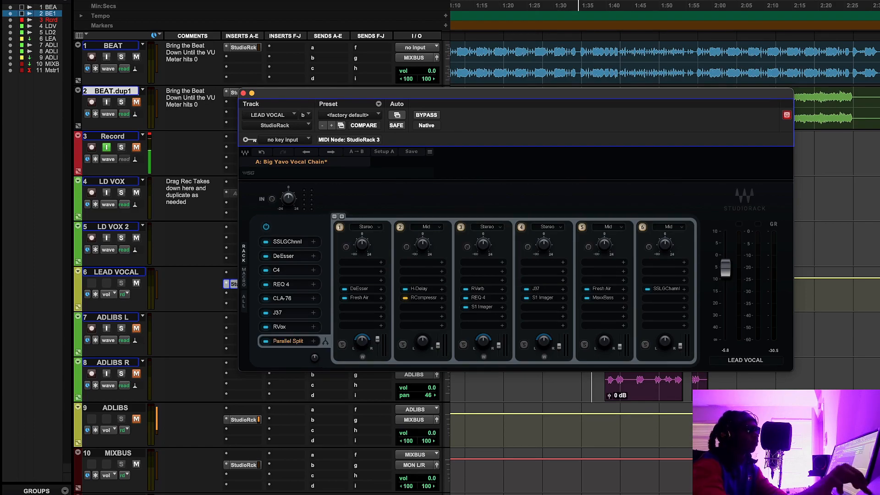
Step: Bring the J37 from the fourth Parallel Split chain into view and play the vocal through it
drag(879, 81, 605, 146)
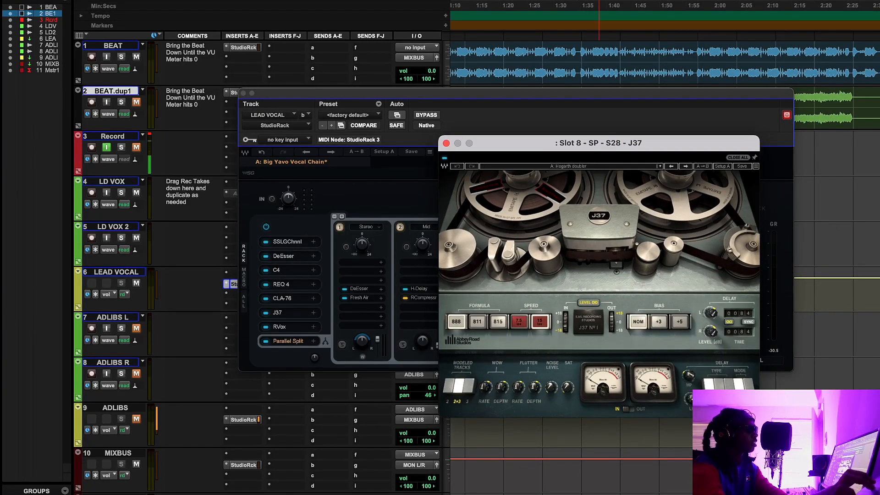
click(578, 5)
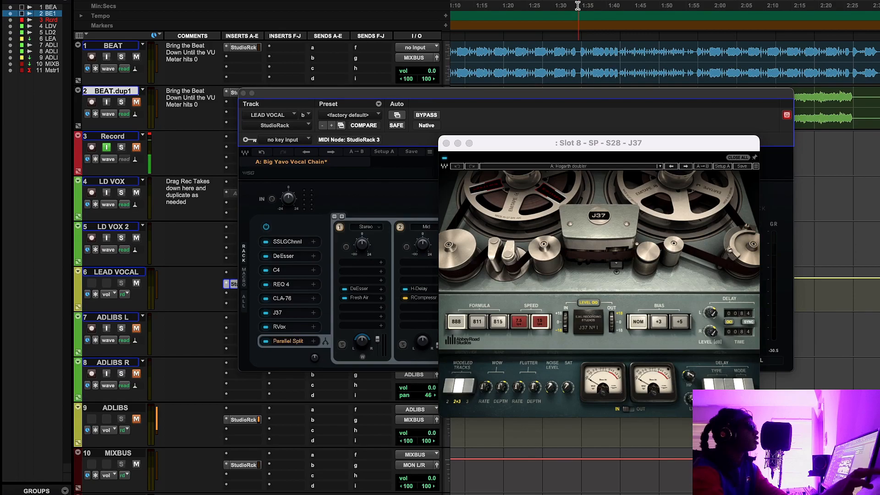
drag(582, 143, 306, 140)
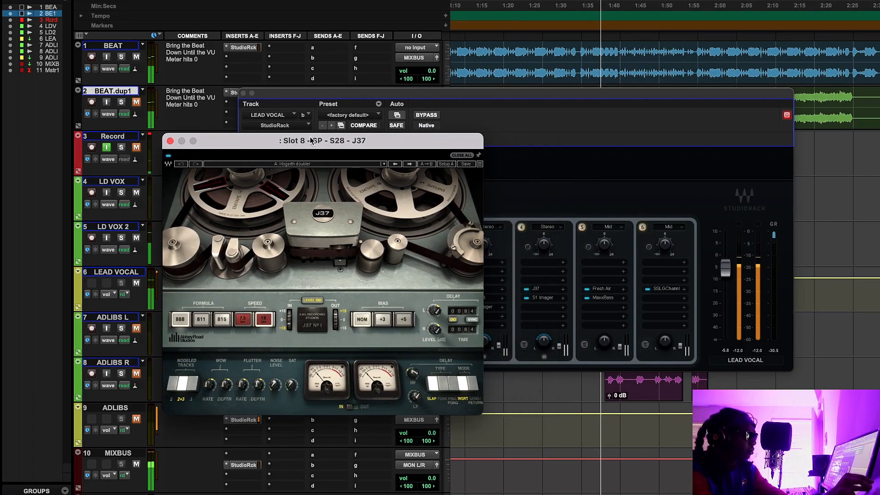
Step: Try raising the fourth Parallel Split chain's output level during playback, undo the change and stop playback
click(558, 348)
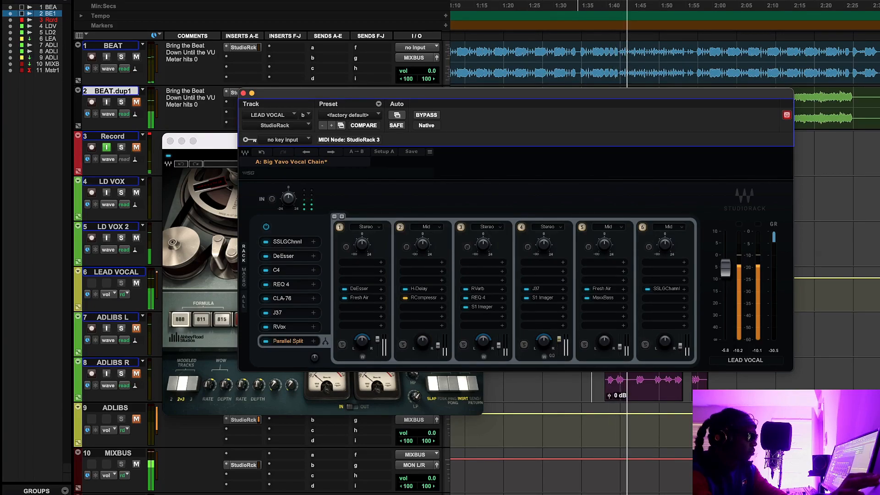
drag(559, 340, 558, 336)
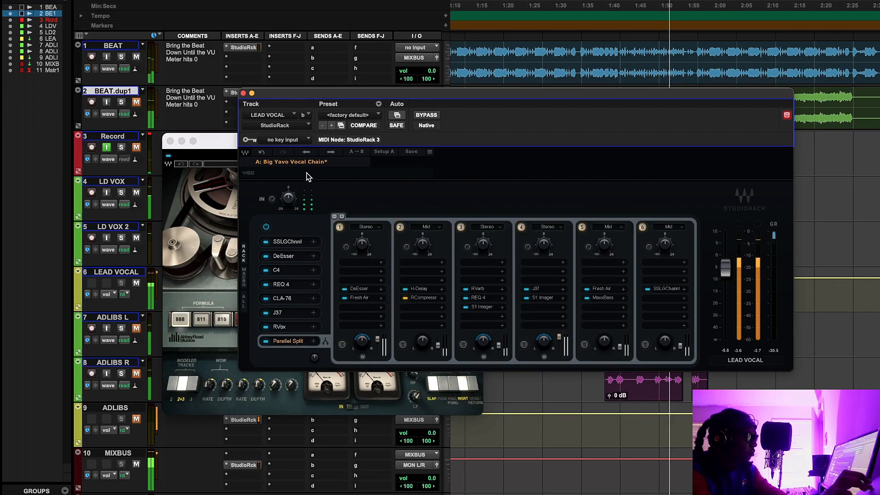
click(262, 152)
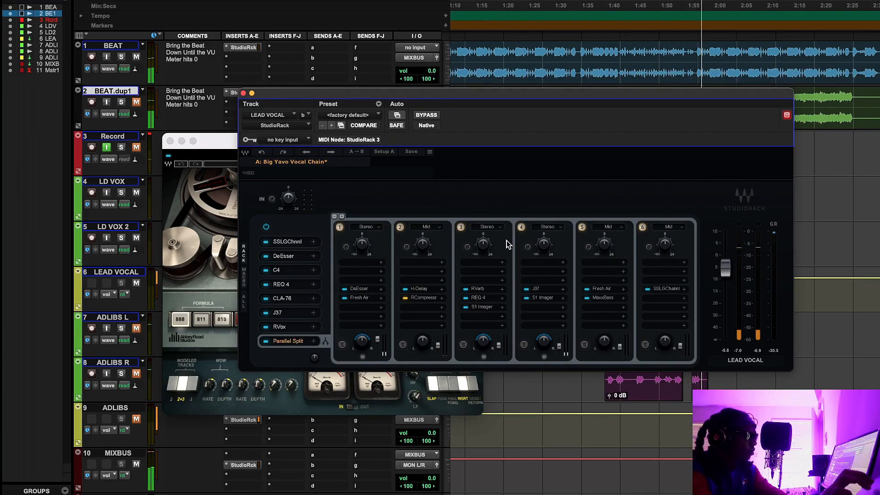
key(space)
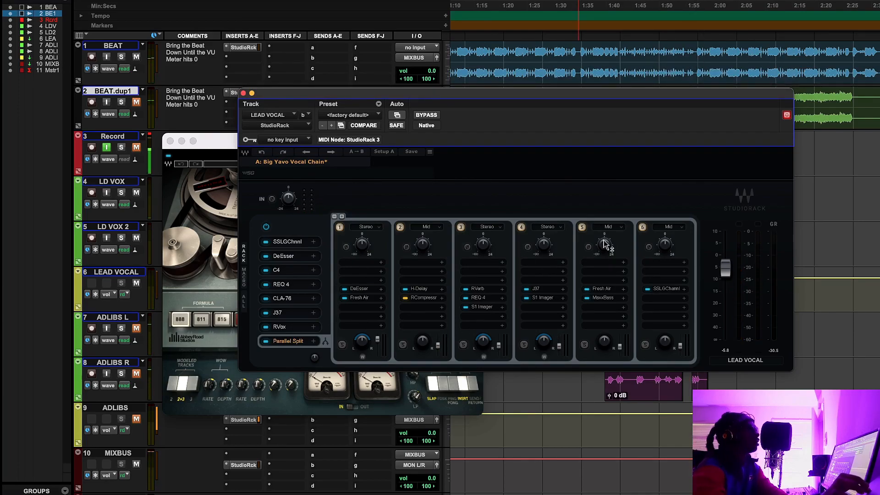
Step: Bring the S1 Imager from the fourth Parallel Split chain into view, examine its settings and close it
click(543, 298)
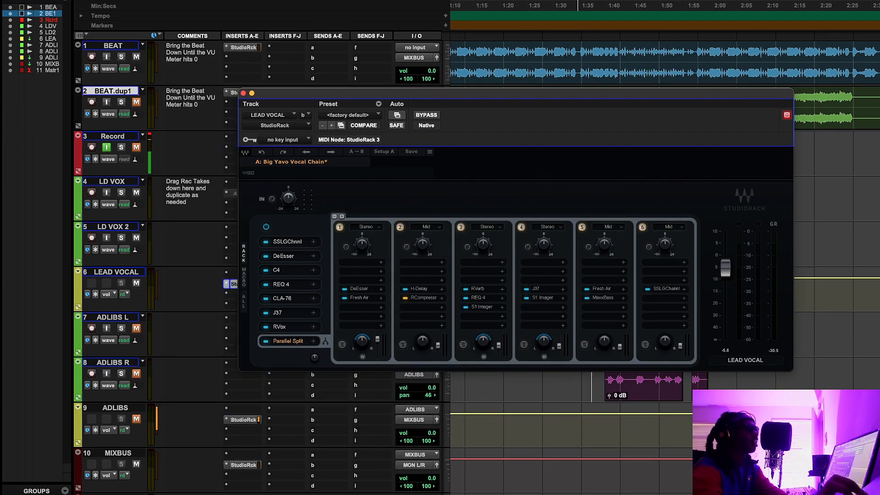
drag(602, 133, 427, 152)
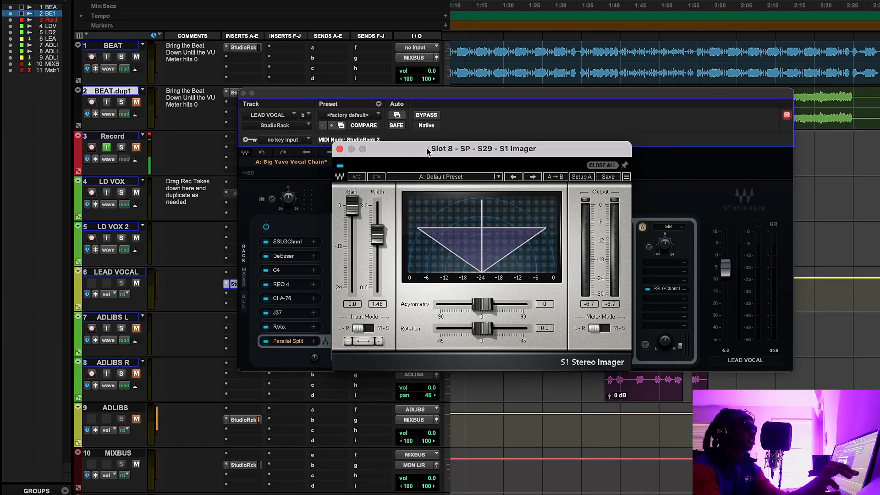
click(340, 149)
Step: Bring MaxxBass and Fresh Air from the fifth Parallel Split chain into view in turn, examining and closing each
click(596, 297)
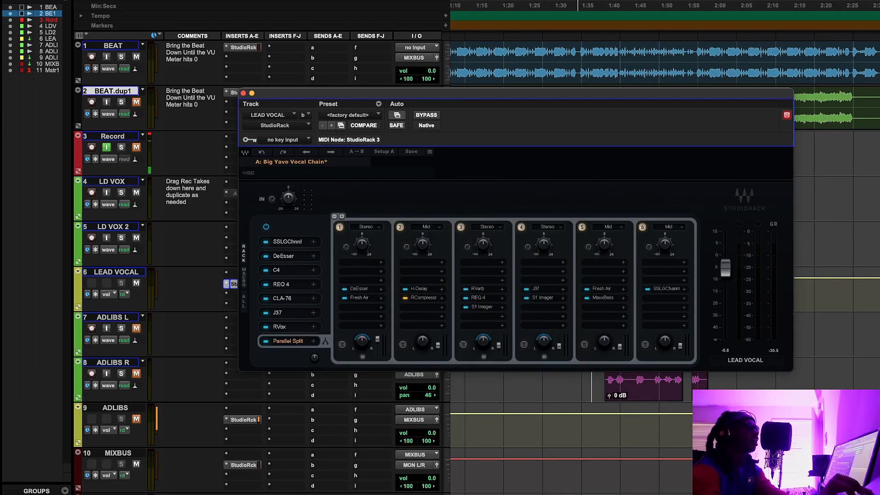
drag(840, 94, 590, 223)
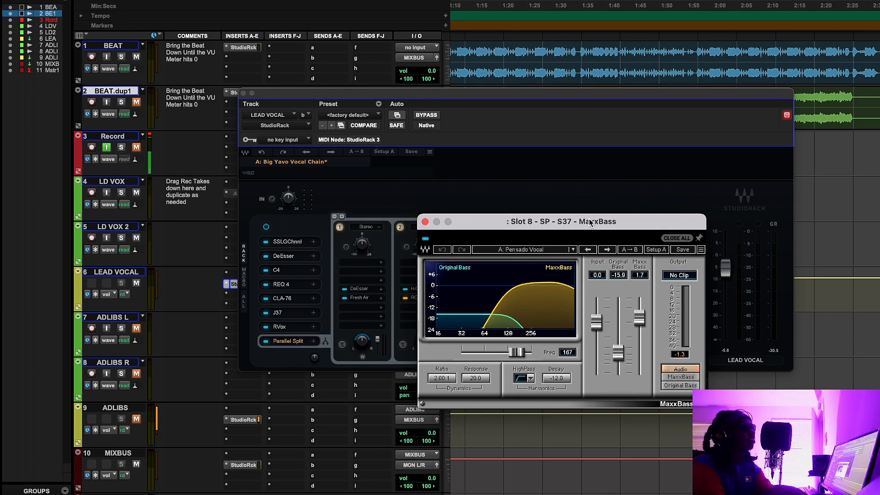
click(425, 222)
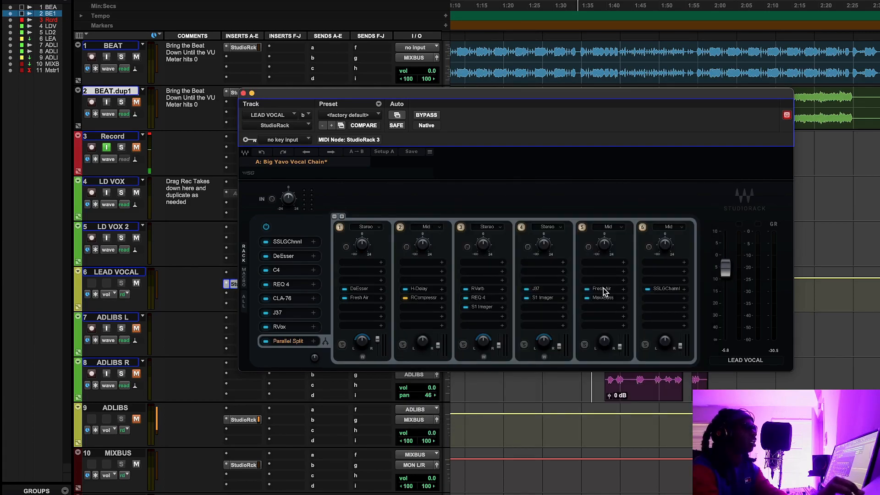
drag(879, 103, 454, 106)
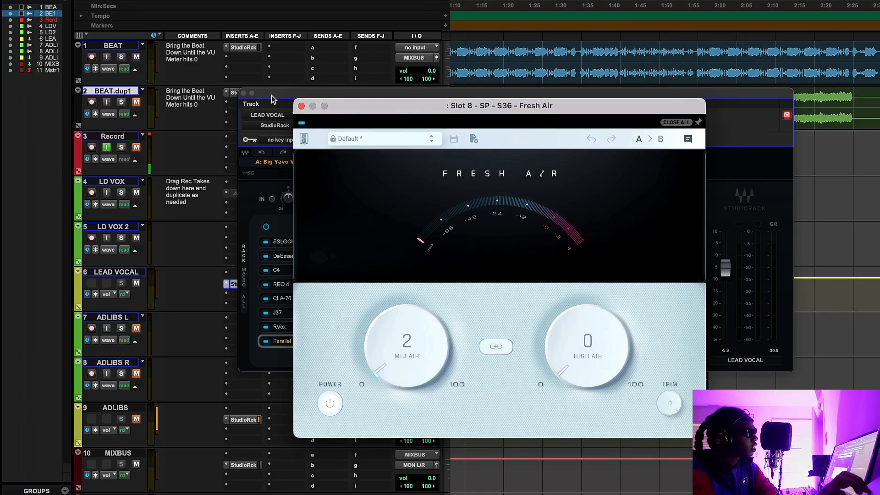
click(301, 105)
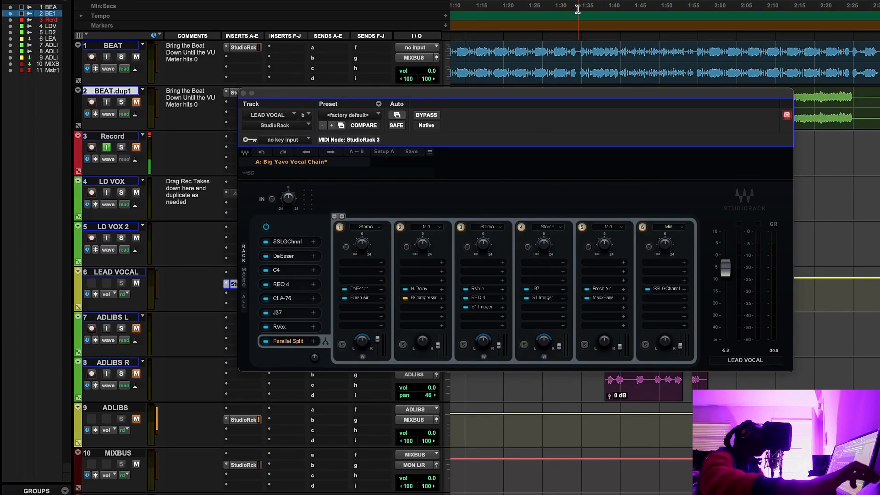
Step: Compare the fifth Parallel Split chain bypassed and active twice during playback, leaving it active, and stop playback
click(582, 227)
key(space)
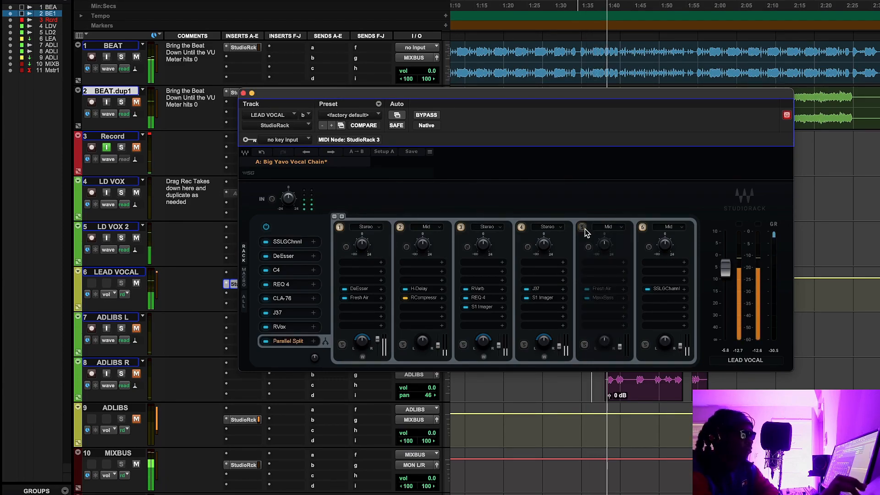
click(584, 228)
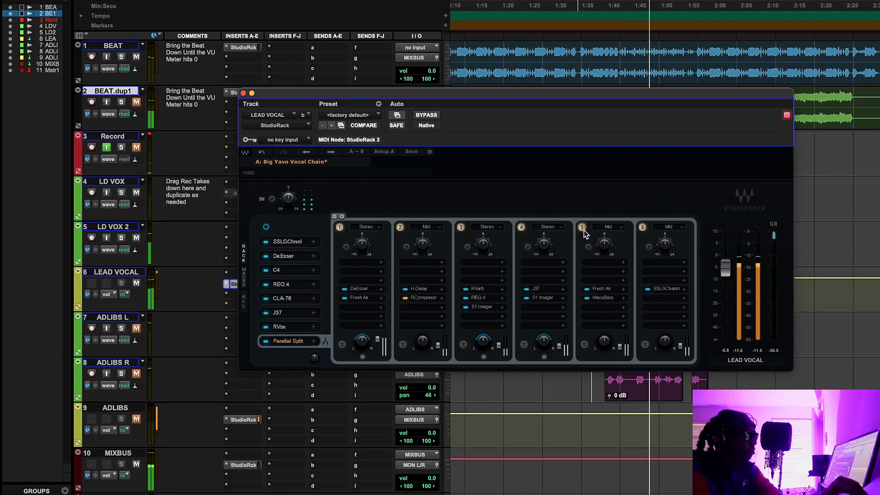
click(582, 228)
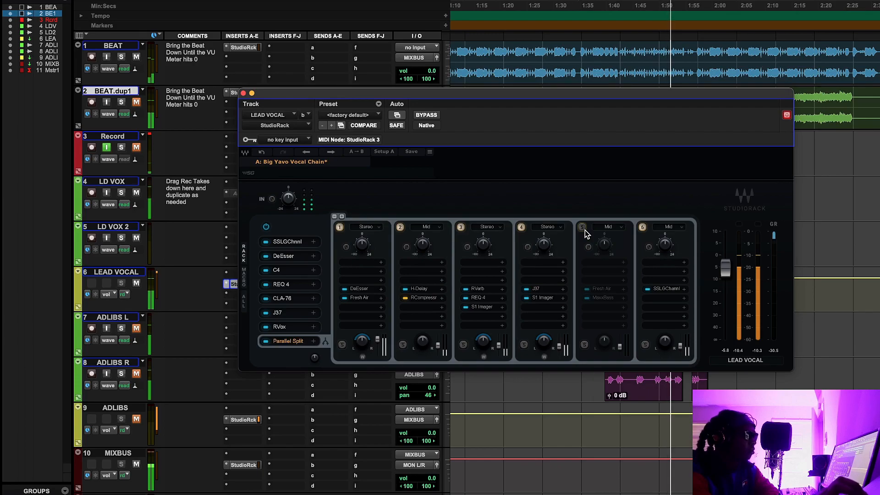
click(582, 228)
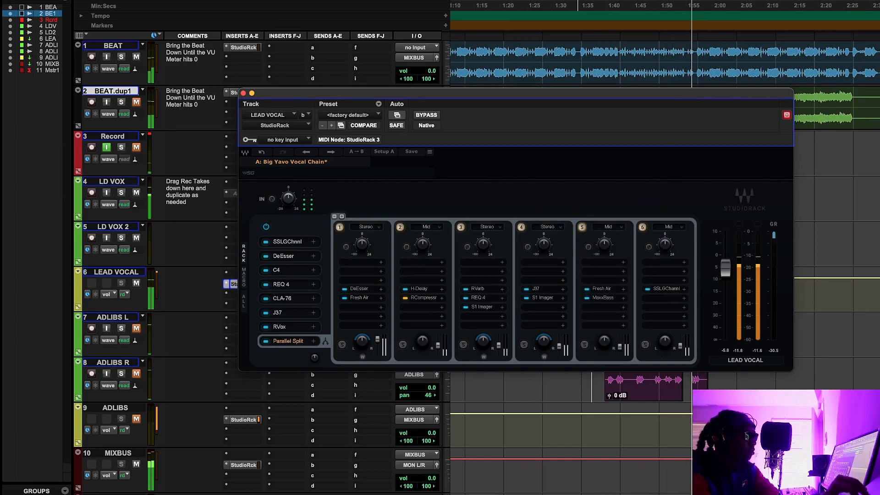
key(space)
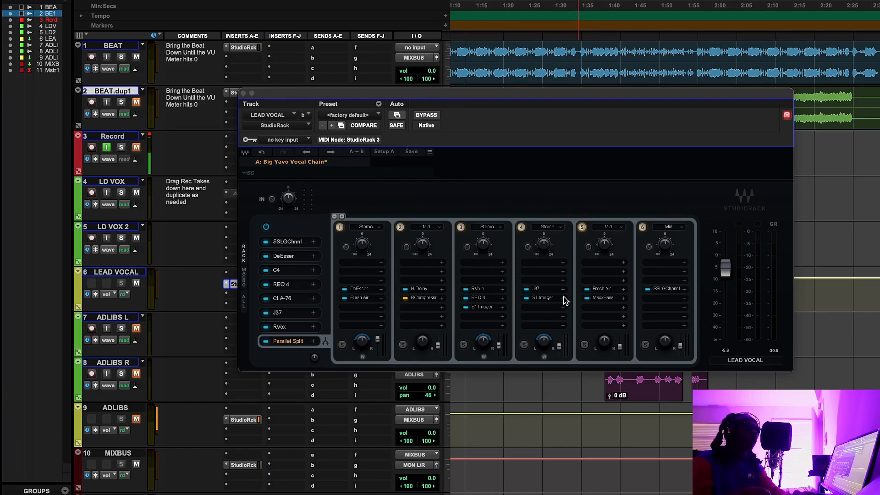
Step: Bring the SSLGChannel from the sixth Parallel Split chain into view, examine its settings and close it
click(665, 288)
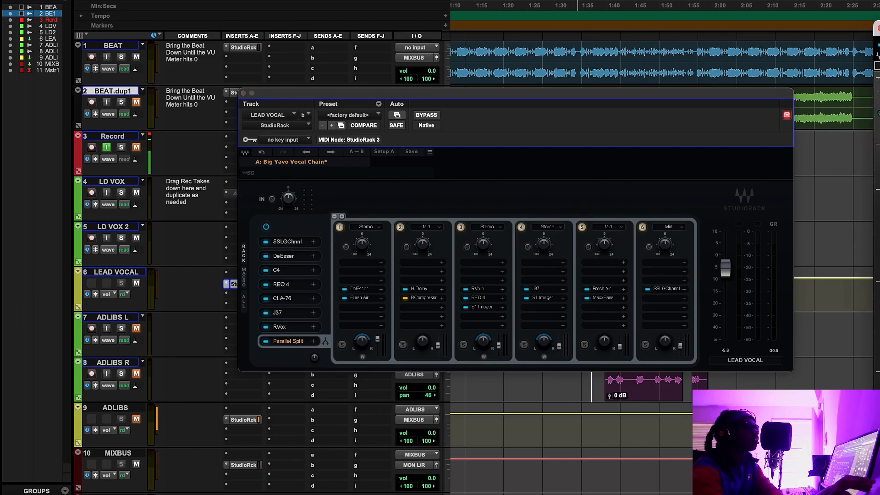
drag(851, 30, 605, 40)
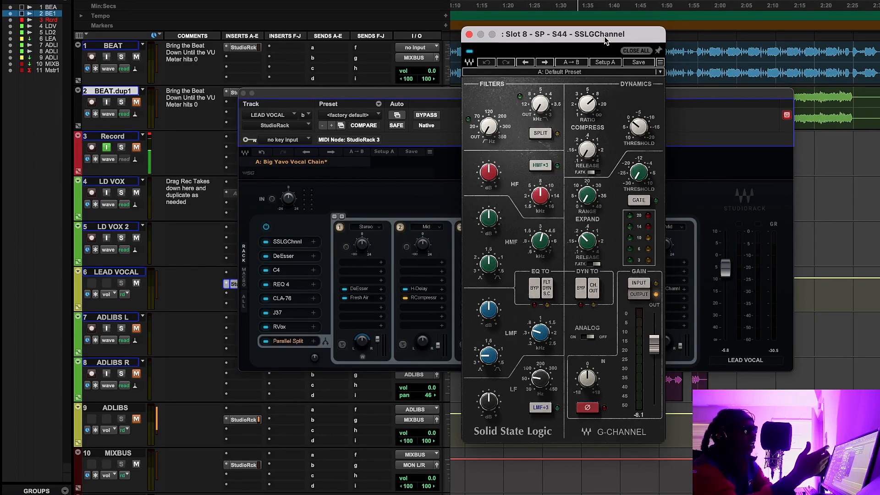
mouse_move(591, 104)
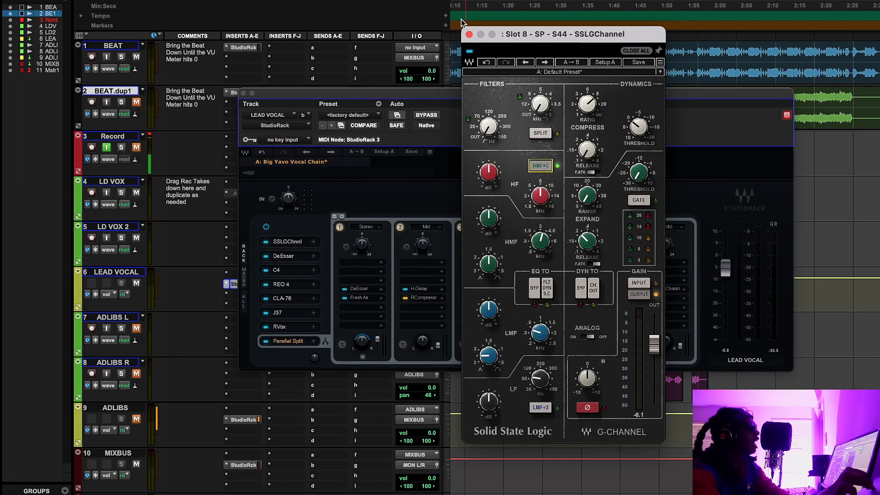
click(469, 34)
Step: Play the vocal and compare the sixth Parallel Split chain bypassed and active
key(space)
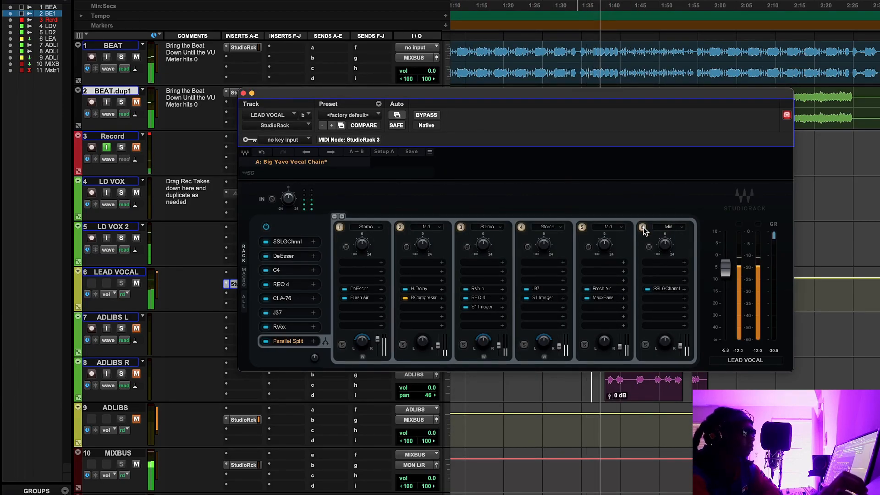
click(643, 228)
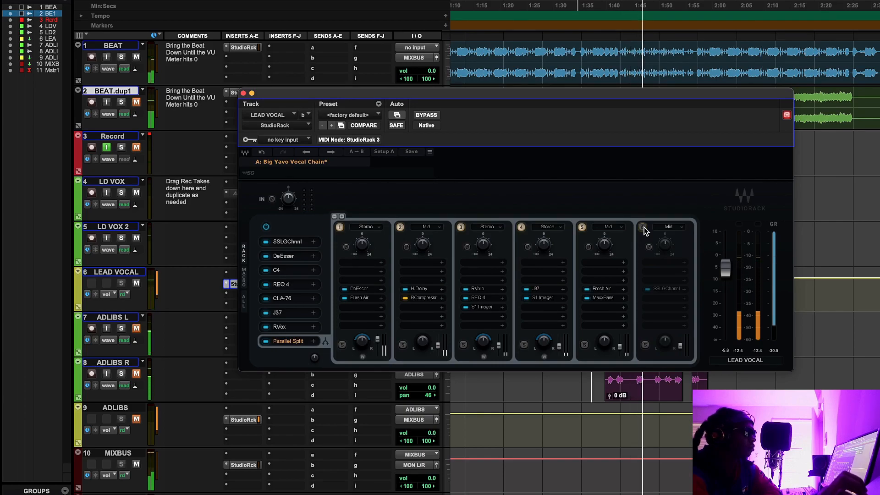
click(643, 228)
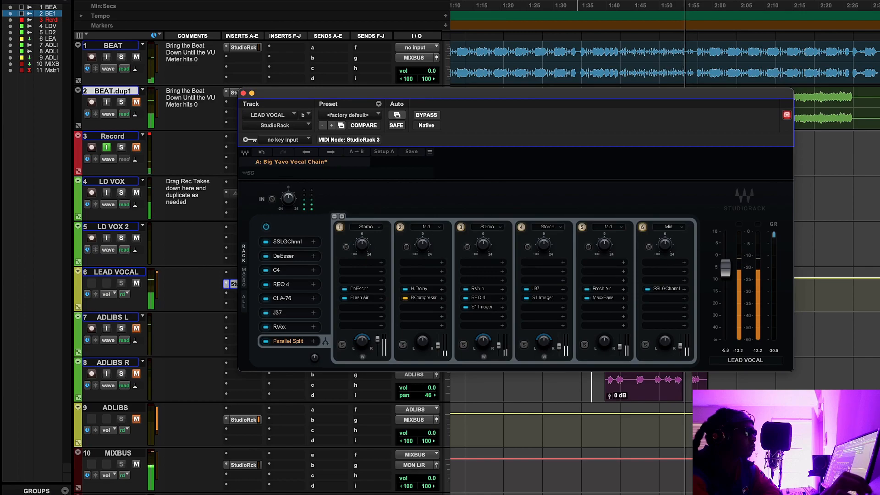
Step: Replay the vocal from an earlier point, bypass and reactivate the sixth Parallel Split chain, stop playback and close the lead vocal rack
click(589, 17)
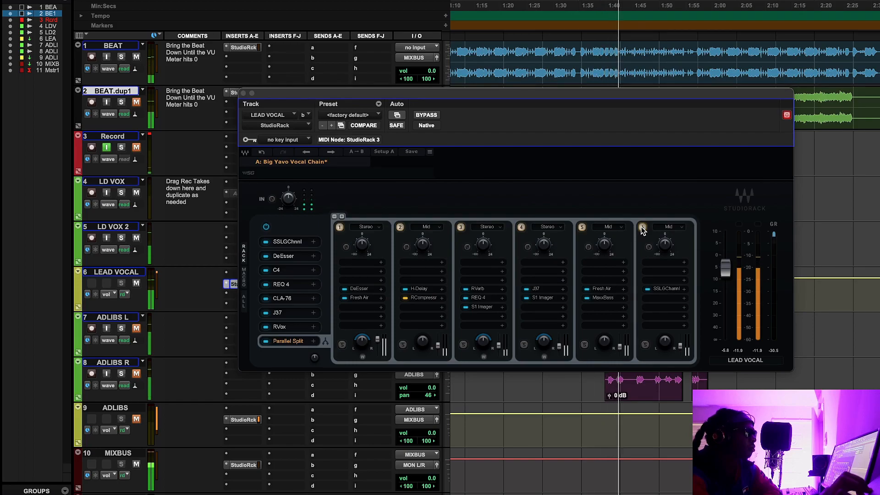
click(642, 228)
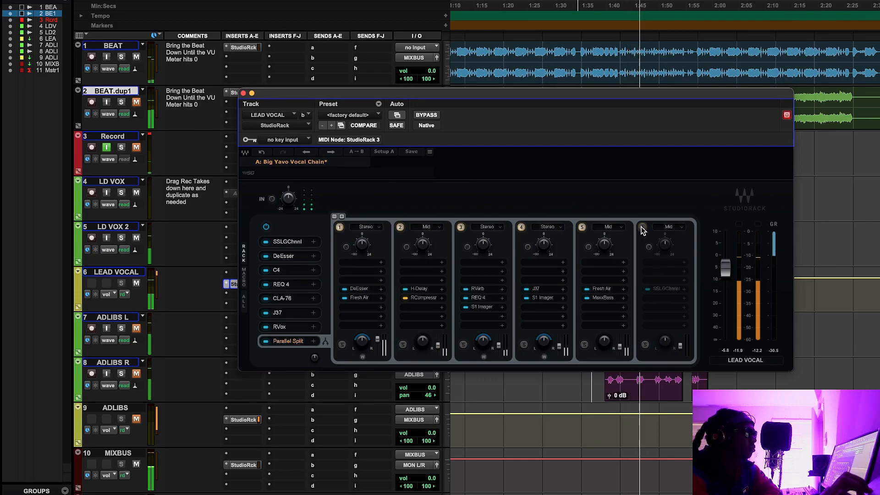
click(642, 228)
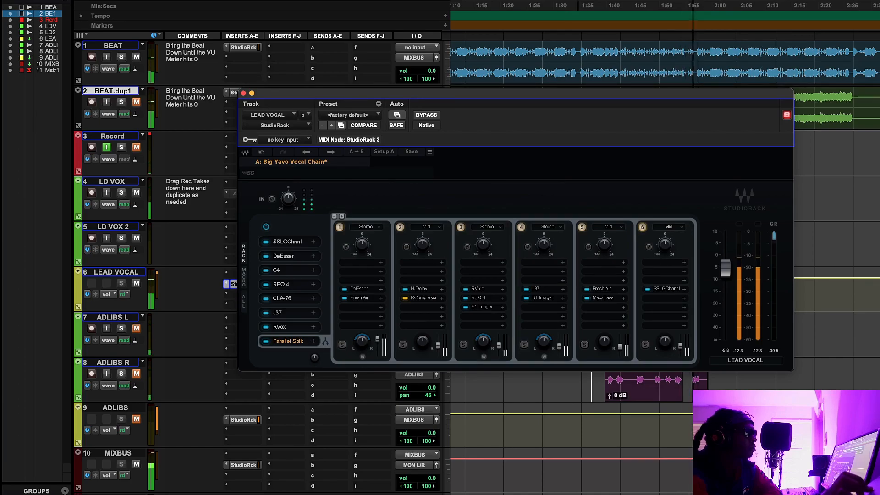
key(space)
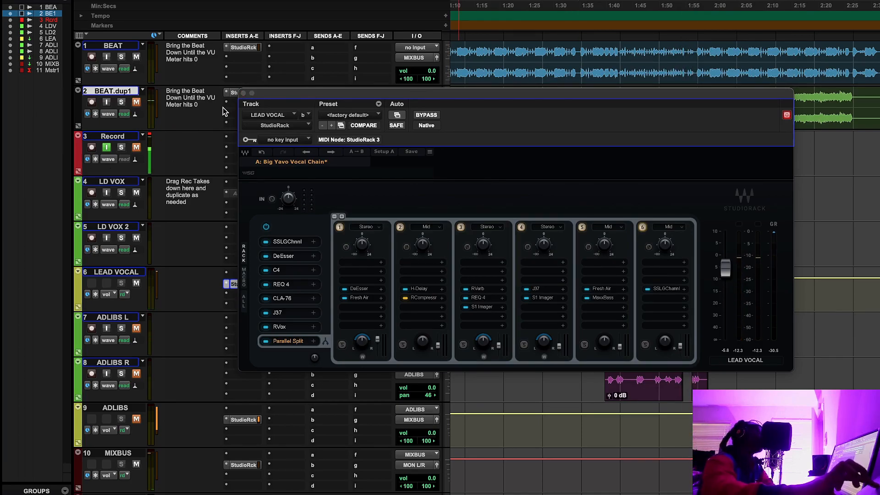
click(244, 93)
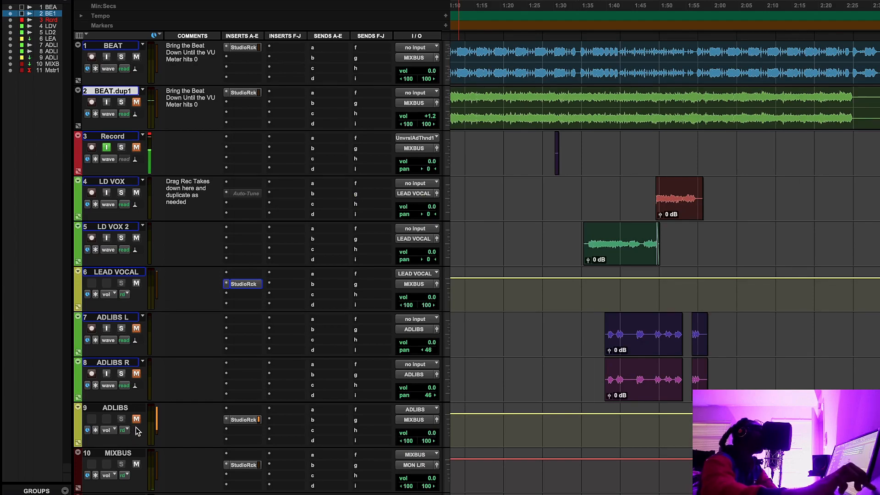
Step: Unmute the ADLIBS L, ADLIBS R and ADLIBS tracks and open the StudioRack insert on the ADLIBS track
click(137, 374)
click(136, 328)
click(243, 420)
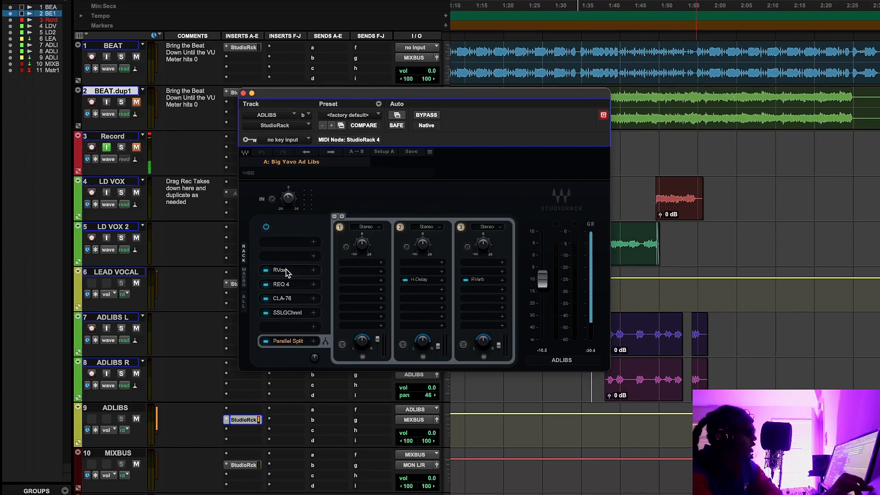
Step: Bring RVox and REQ 4 from the ADLIBS rack into view in turn, examining and closing each
drag(879, 197, 562, 194)
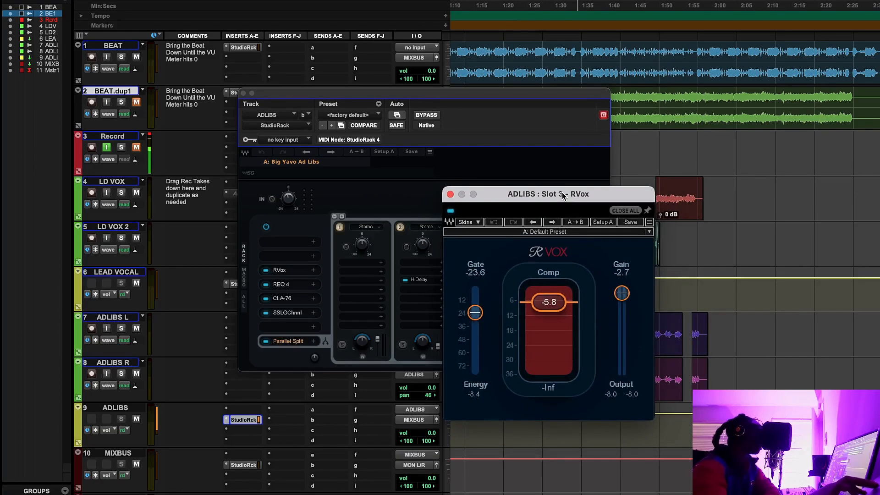
click(451, 194)
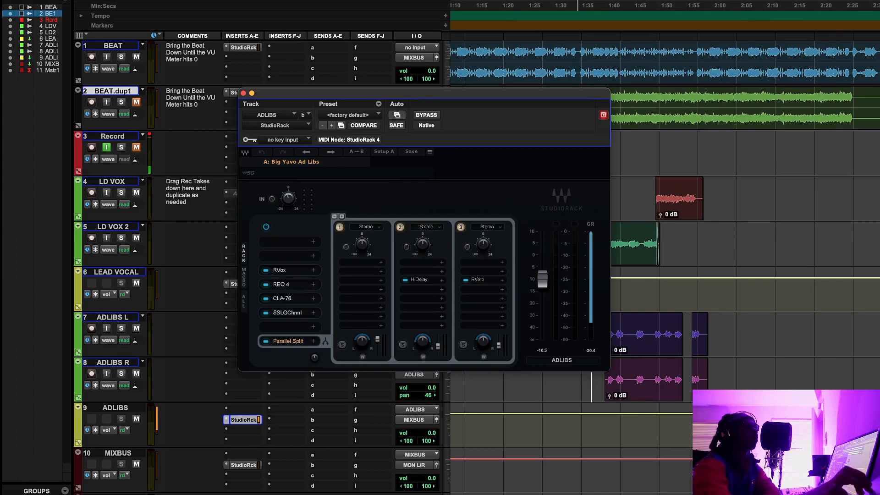
drag(879, 151, 538, 102)
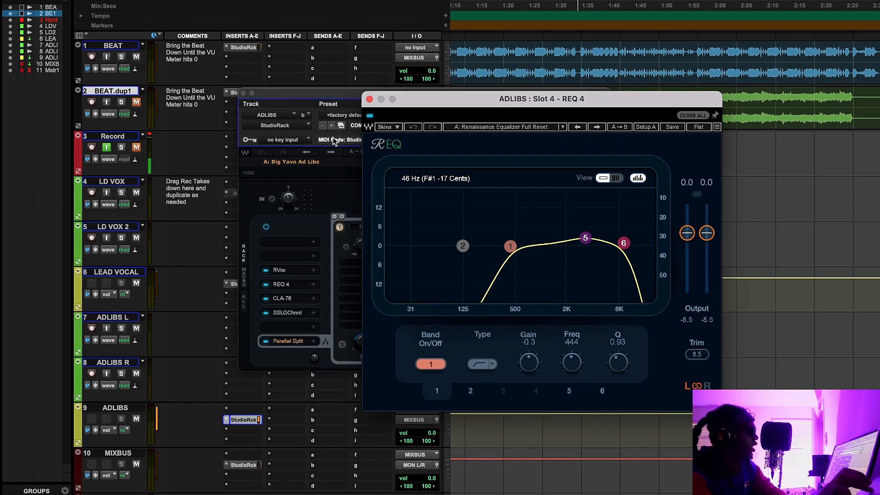
click(369, 99)
Step: Open the CLA-76 from the ADLIBS rack, examine its settings while playing the ad-libs, and close it
click(283, 299)
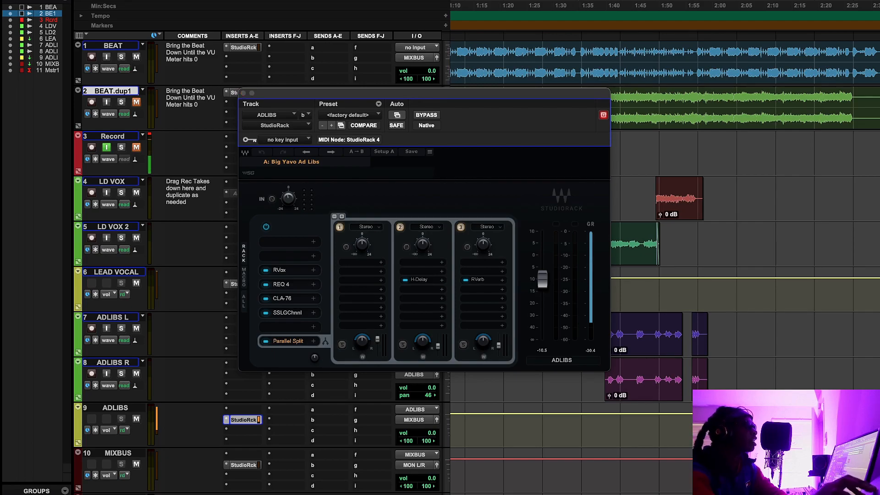
drag(838, 172, 492, 222)
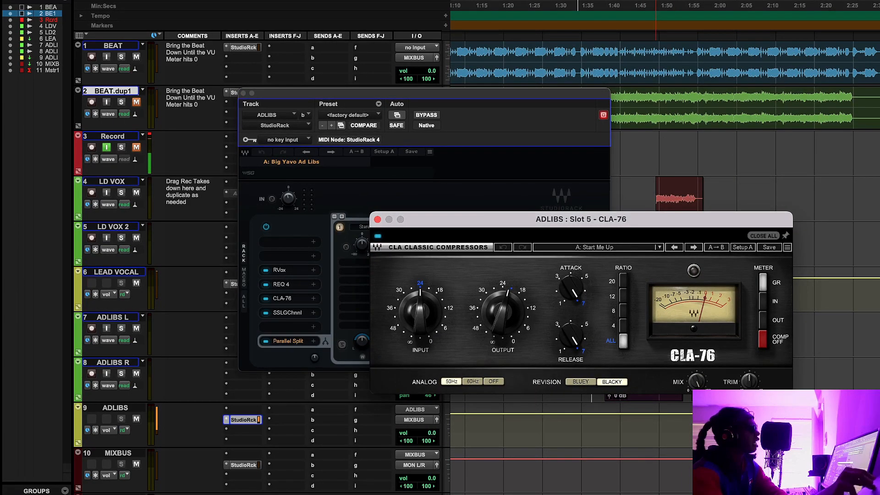
click(577, 59)
key(space)
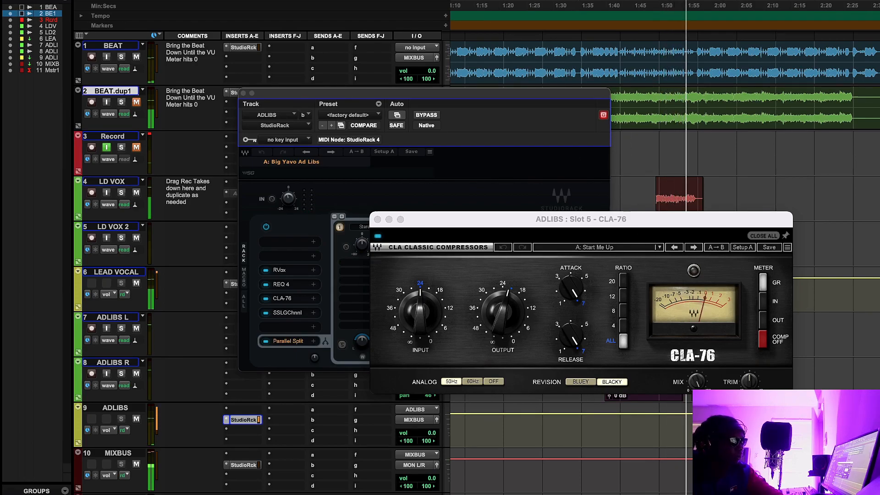
click(572, 62)
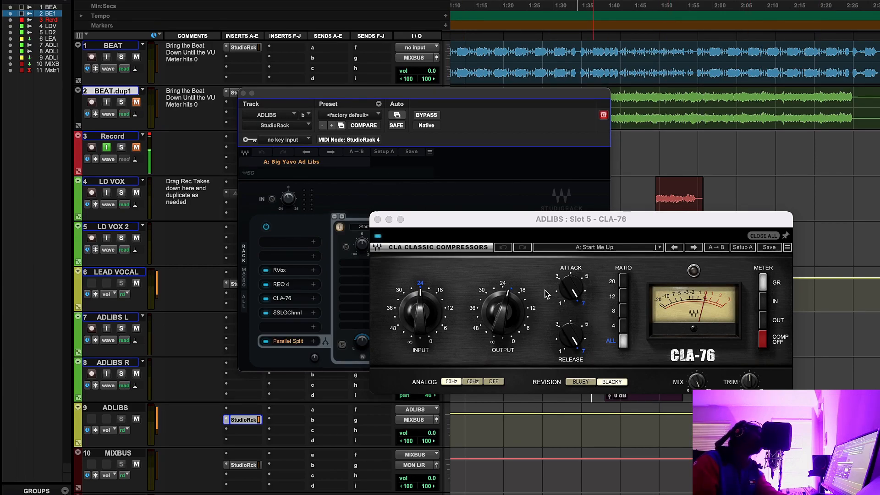
click(378, 219)
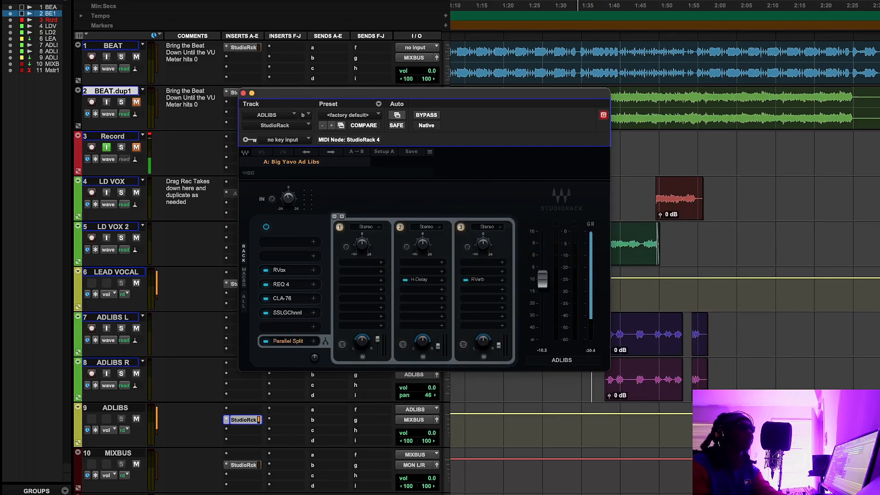
Step: Bring the SSLGChannel from the ADLIBS rack into view and examine its settings while playing the ad-libs
drag(724, 9, 584, 43)
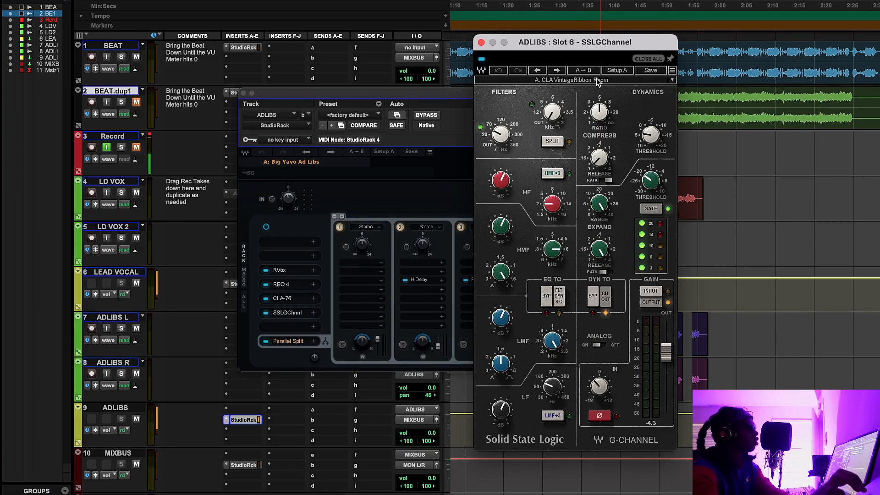
click(579, 5)
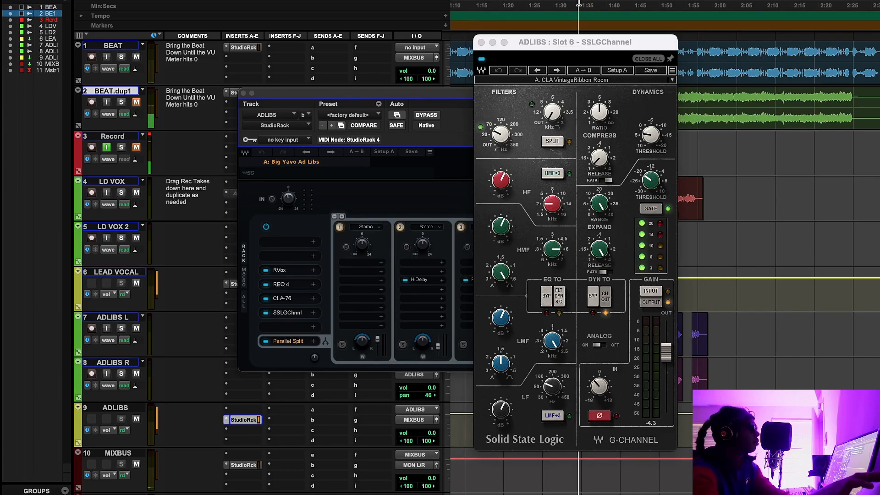
key(space)
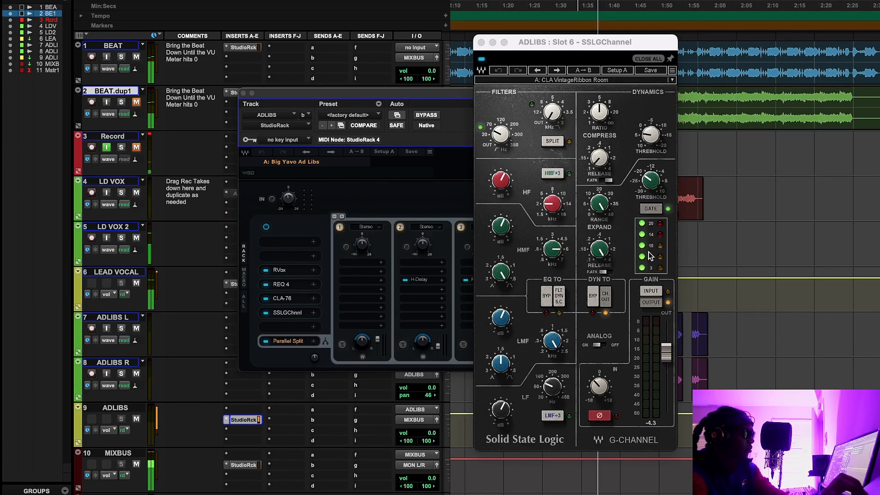